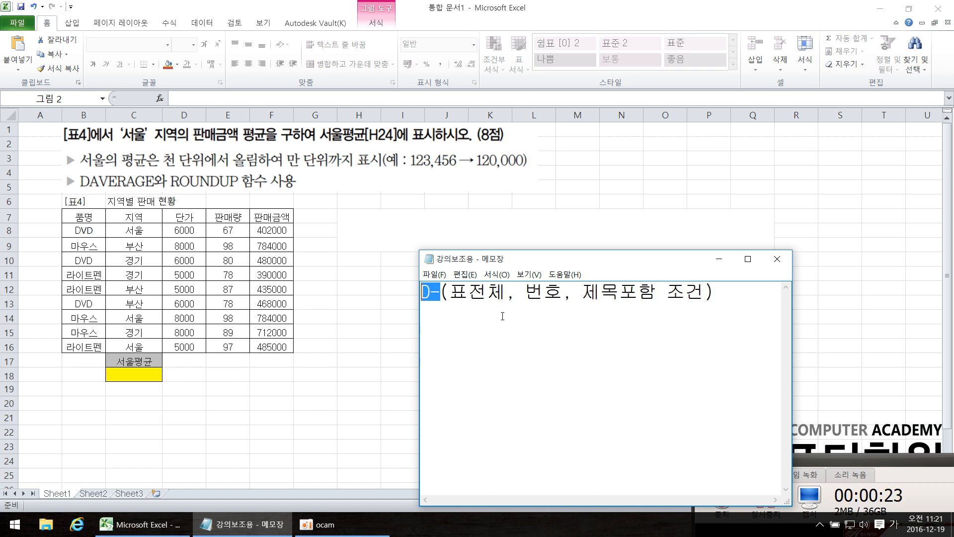
# - Add the line "DSUM,DAVERAGE..." below the D-function syntax in the Notepad notes
pyautogui.click(826, 201)
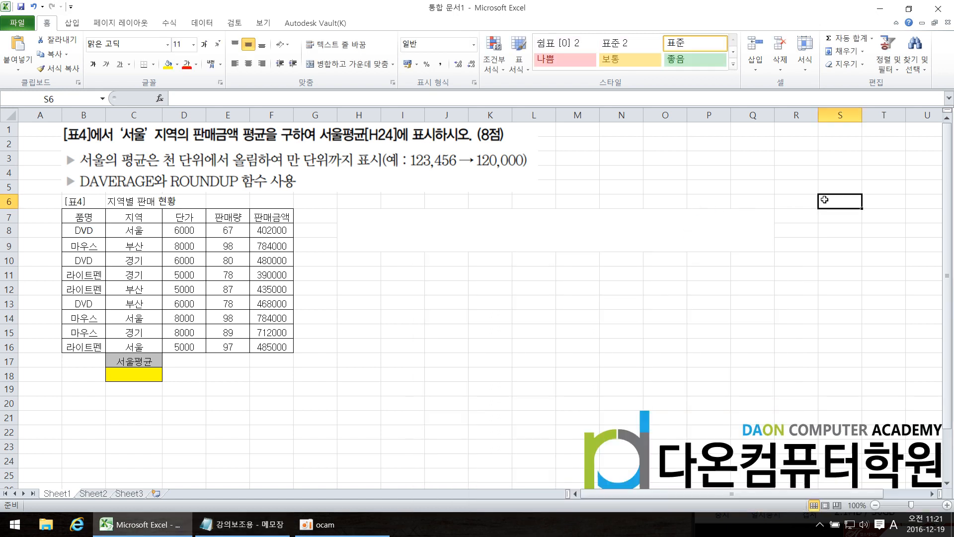
pyautogui.click(242, 524)
pyautogui.click(728, 293)
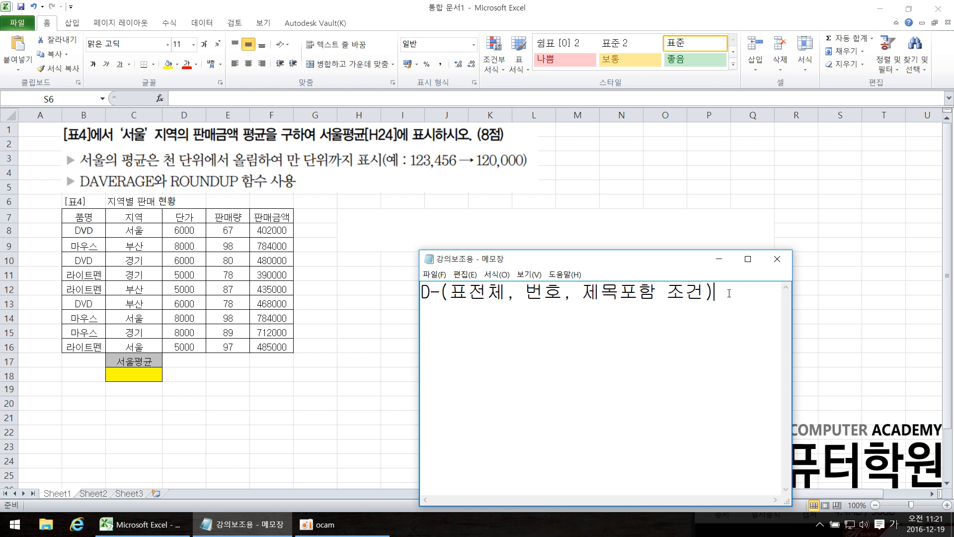
pyautogui.write('ㅁ')
pyautogui.press('BackSpace')
pyautogui.write('ㅇ')
pyautogui.press('Hangul')
pyautogui.press('BackSpace')
pyautogui.write('DSUM,DAVERAGE...')
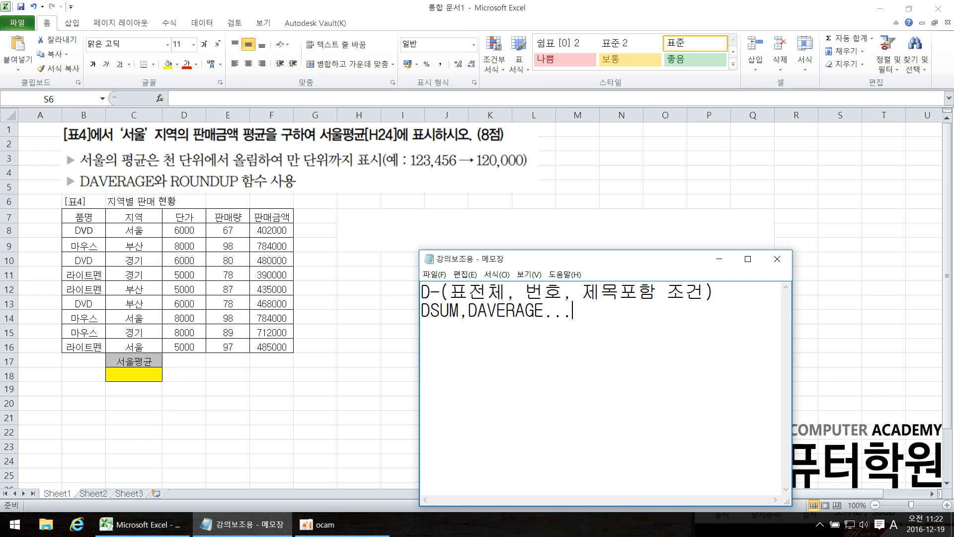
# - Review the D-function names and arguments in the notes, comparing them with the header row of the sales table in Excel
pyautogui.hotkey('shift', 'Home')
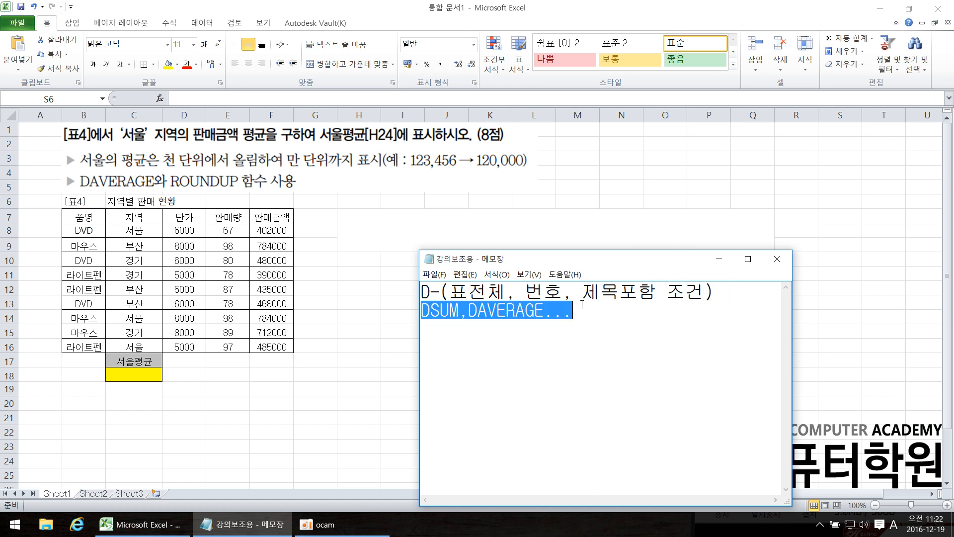
pyautogui.hotkey('shift', 'Up')
pyautogui.click(575, 308)
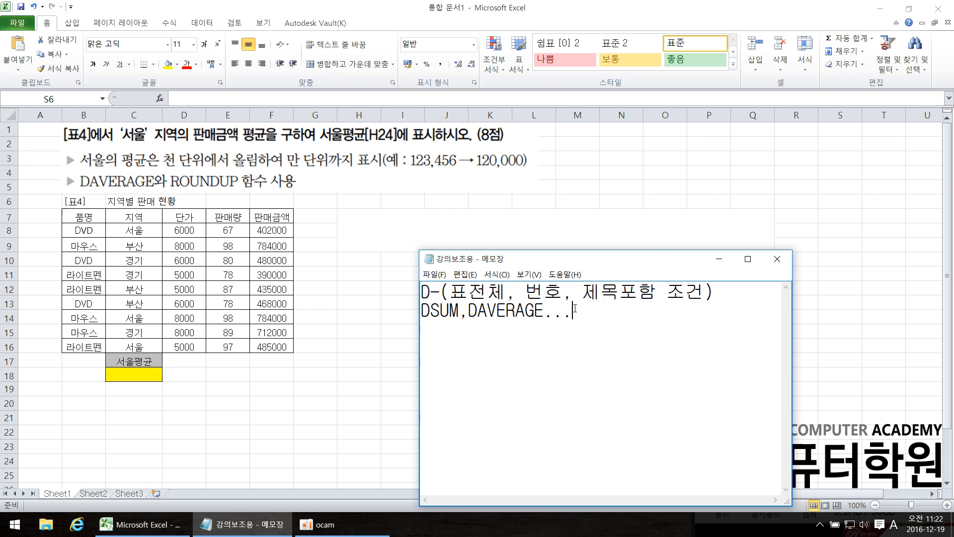
pyautogui.doubleClick(437, 289)
pyautogui.moveTo(455, 291); pyautogui.dragTo(525, 291)
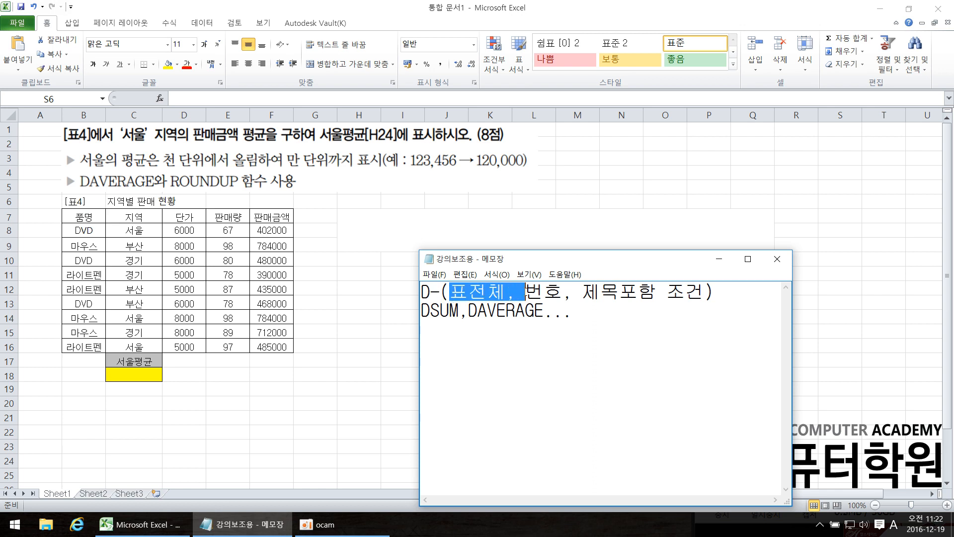
pyautogui.click(582, 292)
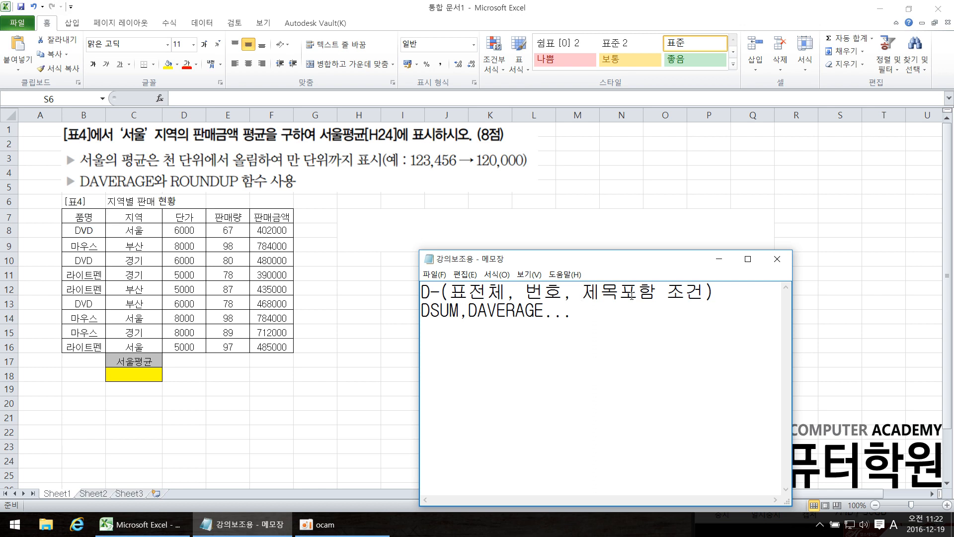
pyautogui.hotkey('alt', 'Tab')
pyautogui.moveTo(87, 216); pyautogui.dragTo(273, 217)
pyautogui.click(437, 267)
pyautogui.click(259, 527)
pyautogui.hotkey('alt', 'Tab')
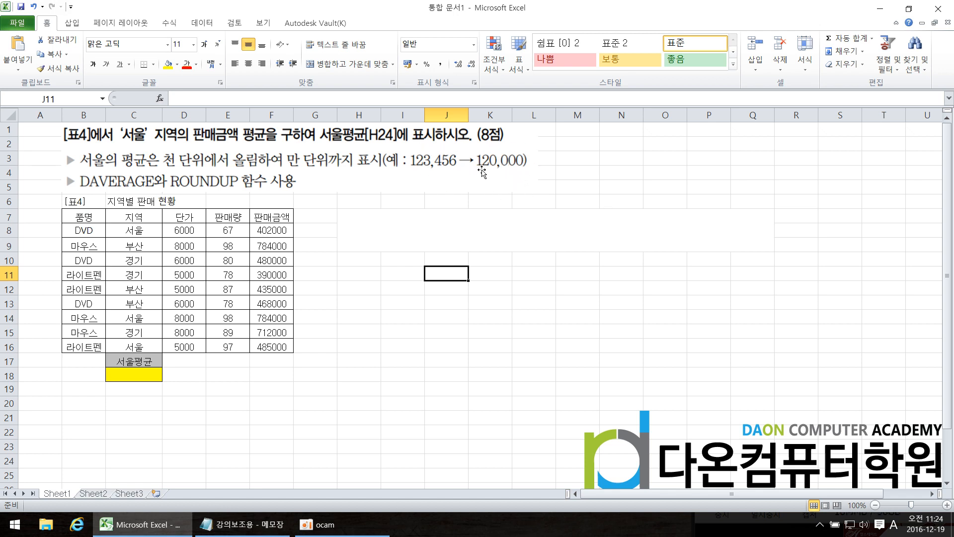
# - In the Notepad notes, leave a blank line below the function names and add the lines "12345" and "-1-2-3"
pyautogui.click(281, 520)
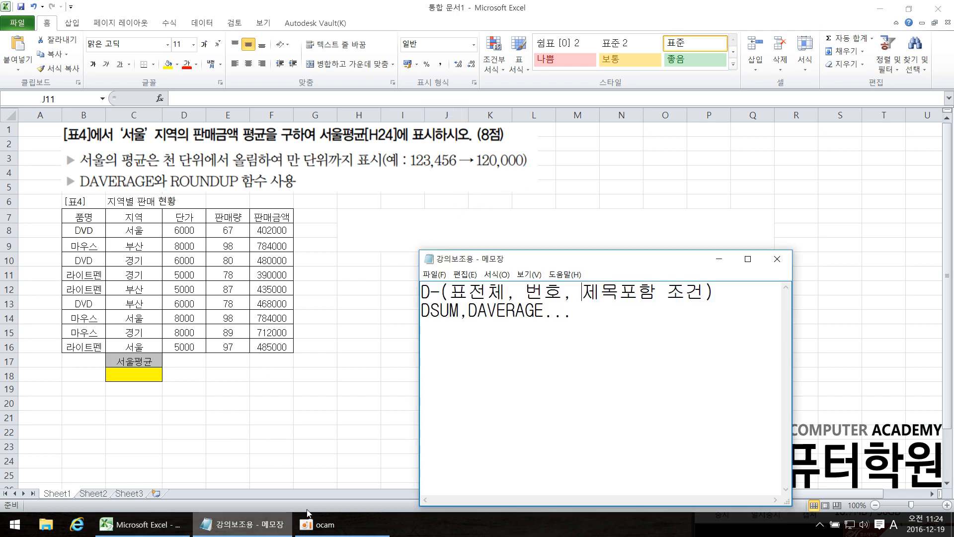
pyautogui.click(601, 318)
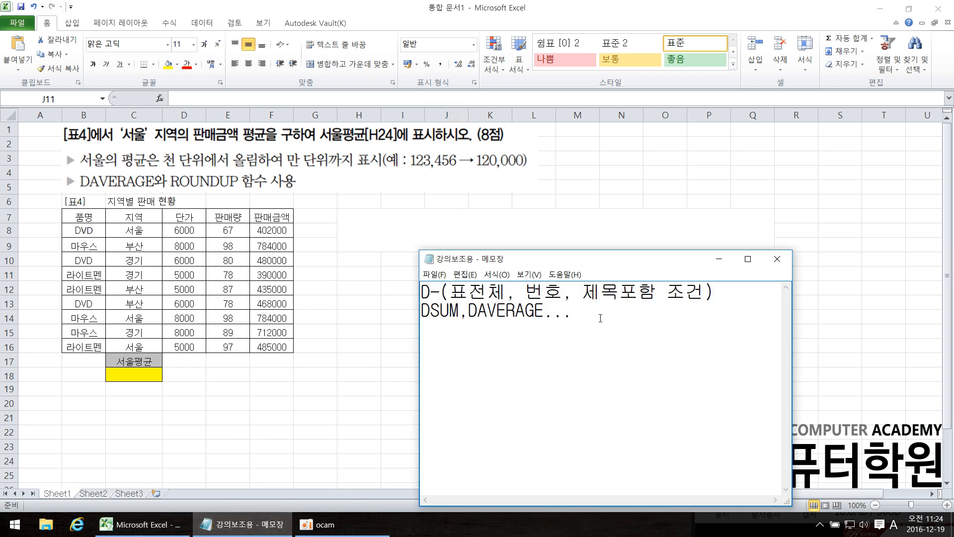
pyautogui.press('Return')
pyautogui.write('1')
pyautogui.write('2345 -')
pyautogui.write('1')
pyautogui.write('-2')
pyautogui.write('-3')
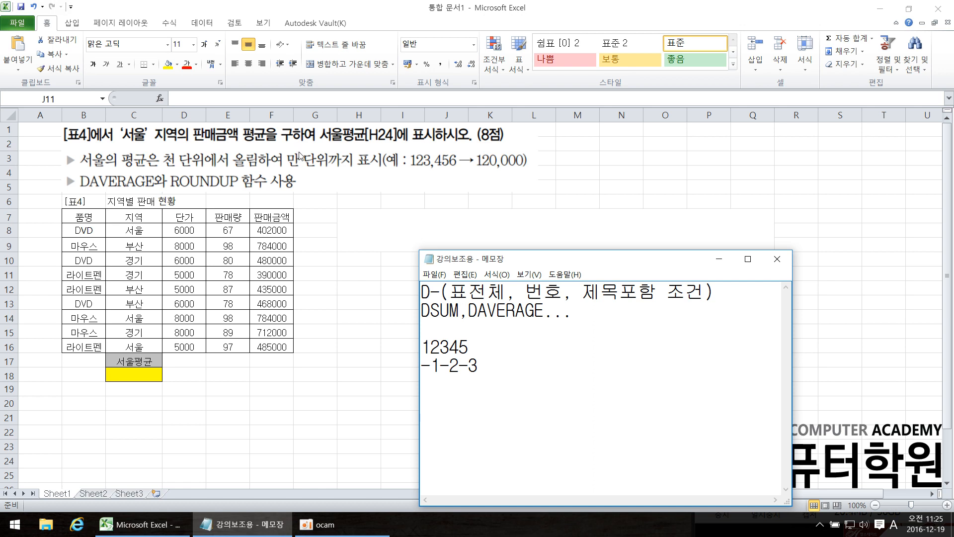
pyautogui.moveTo(421, 293); pyautogui.dragTo(730, 287)
pyautogui.click(734, 291)
pyautogui.moveTo(581, 291); pyautogui.dragTo(639, 291)
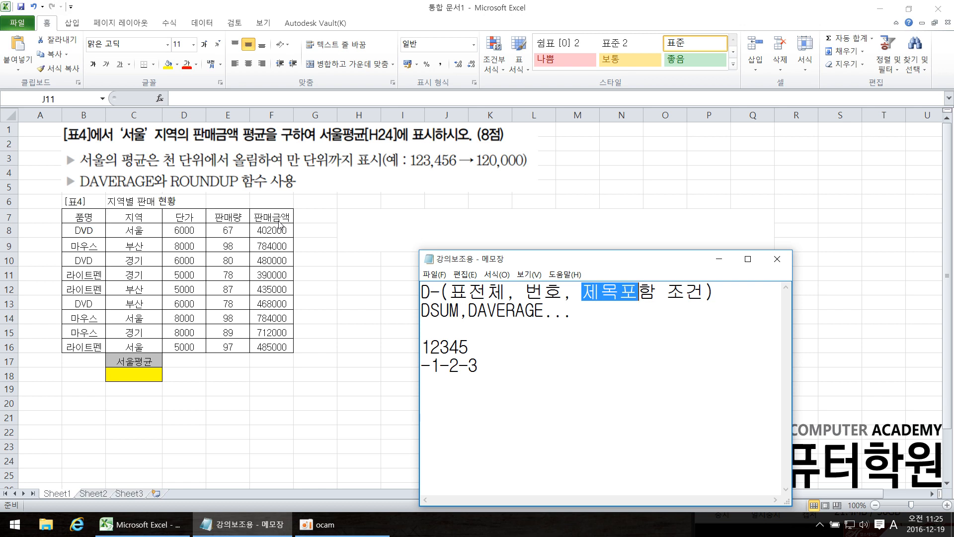
# - Switch to Excel and start a DAVERAGE formula in the merged cell H7
pyautogui.hotkey('alt', 'Tab')
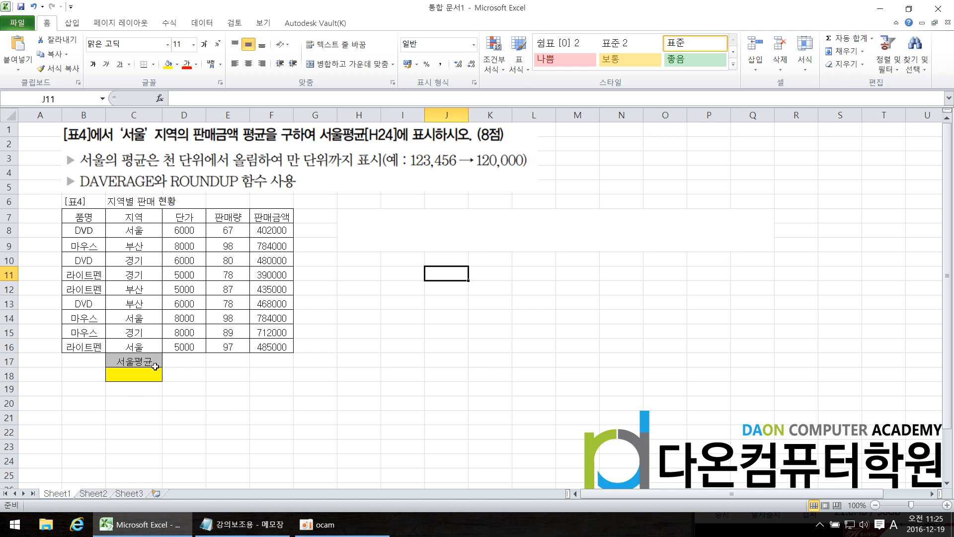
pyautogui.click(438, 238)
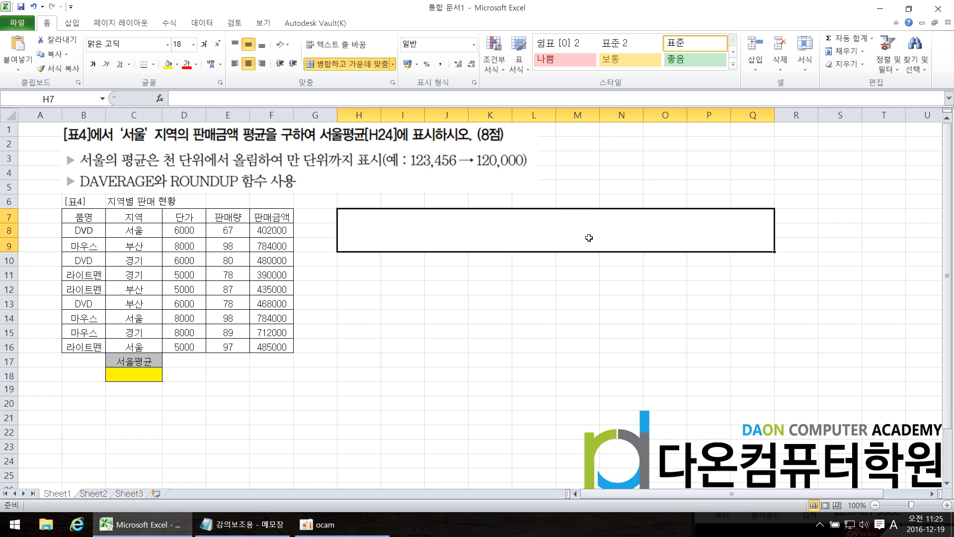
pyautogui.write('=')
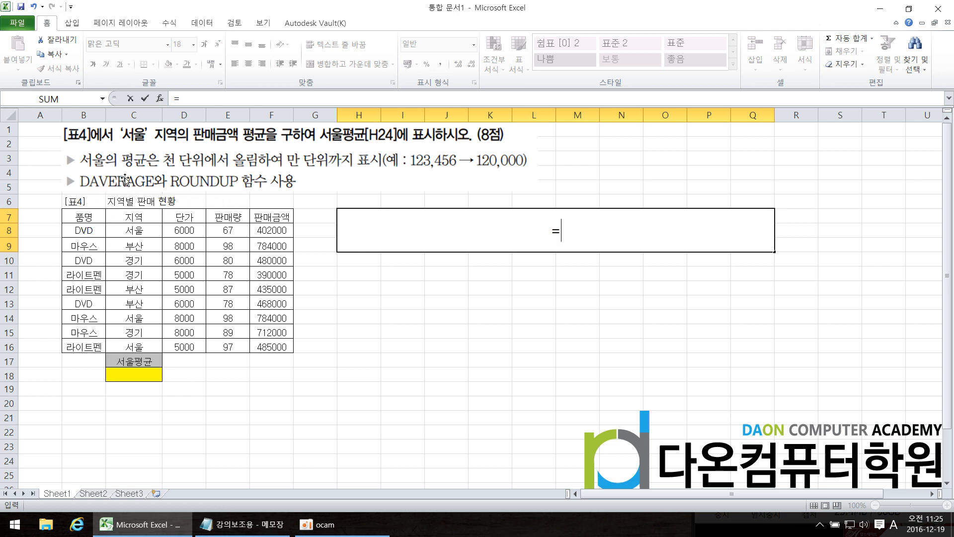
pyautogui.write('D')
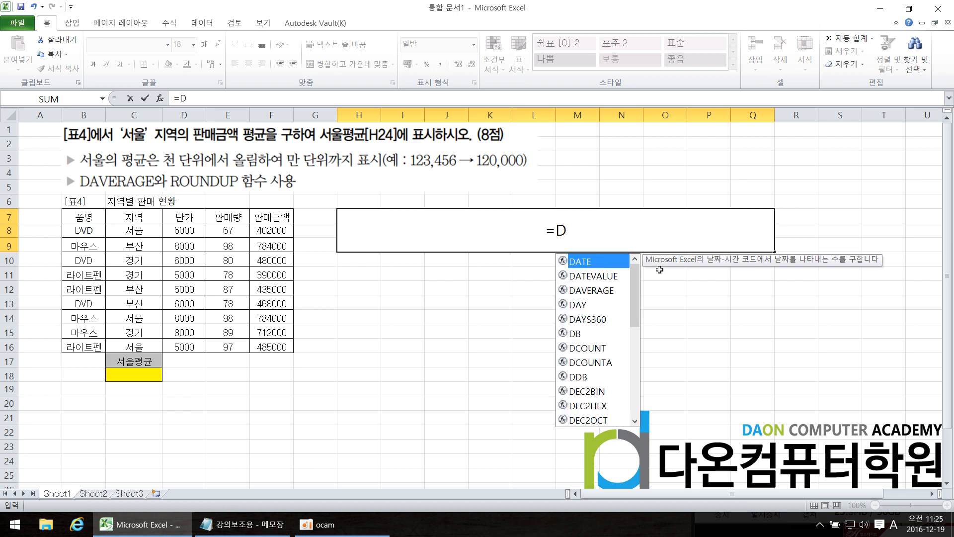
pyautogui.write('A')
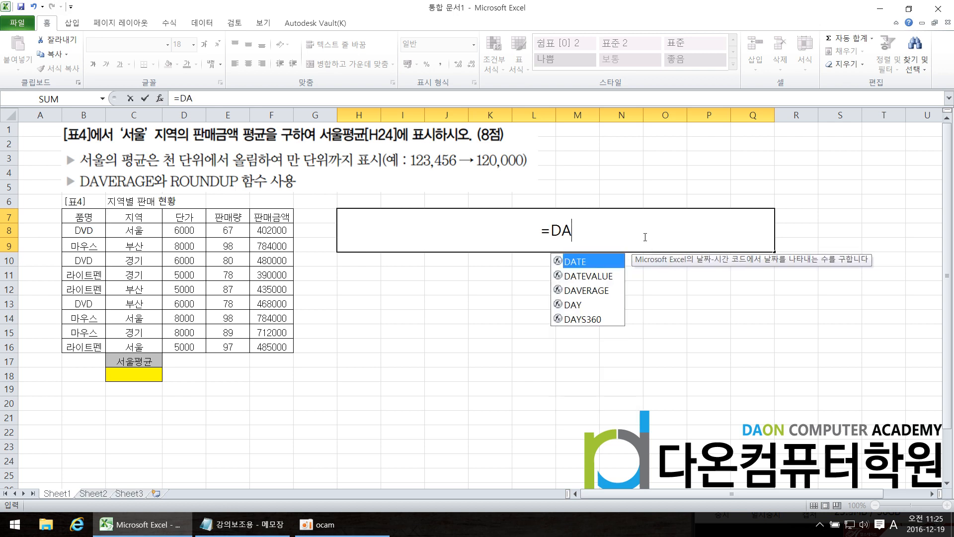
pyautogui.doubleClick(589, 294)
# - Check the argument order in the Notepad notes and enter the whole table B7:F16 as the DAVERAGE database argument
pyautogui.click(243, 524)
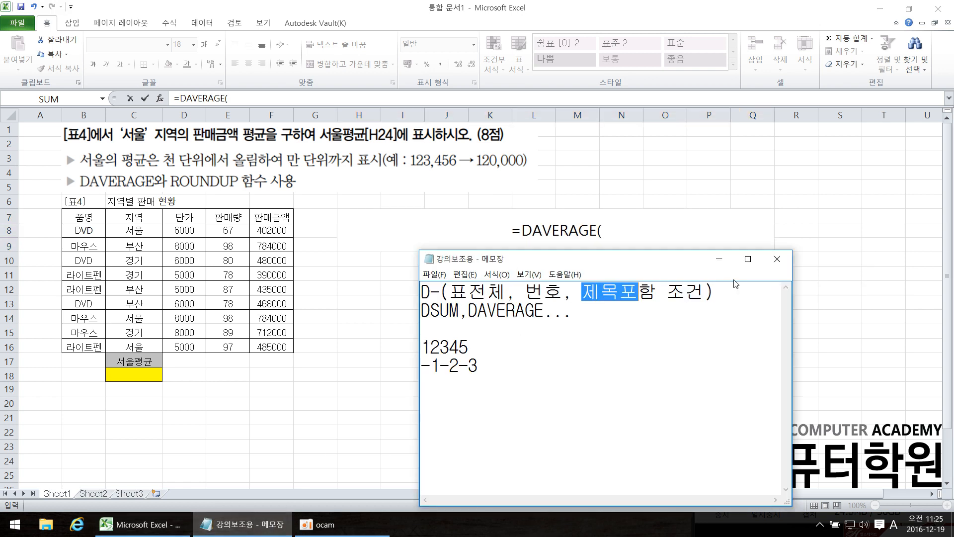
pyautogui.click(720, 259)
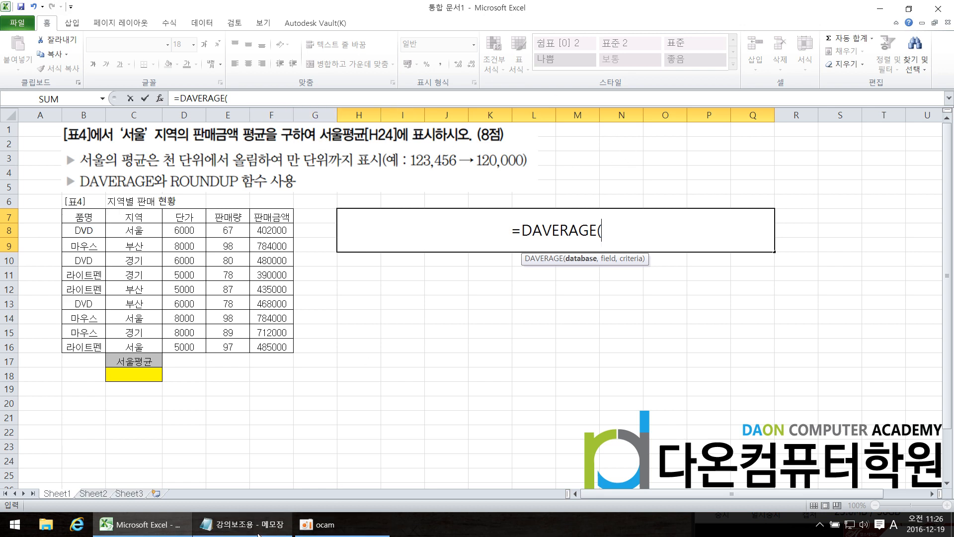
pyautogui.click(244, 524)
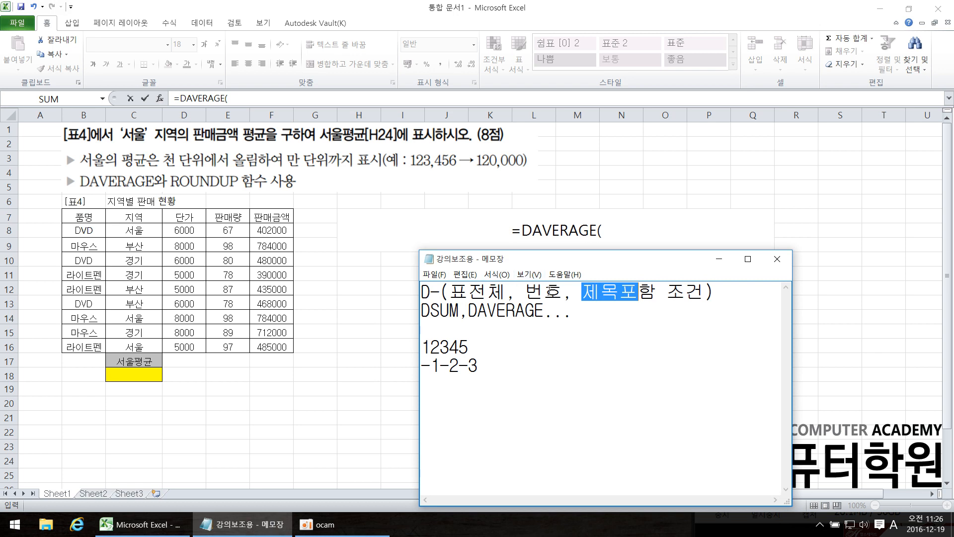
pyautogui.click(612, 231)
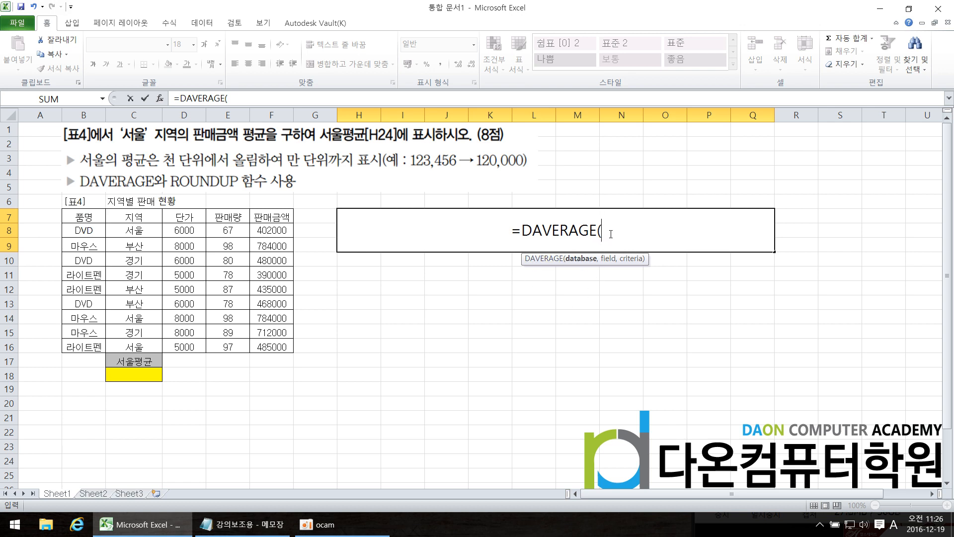
pyautogui.moveTo(91, 219); pyautogui.dragTo(272, 343)
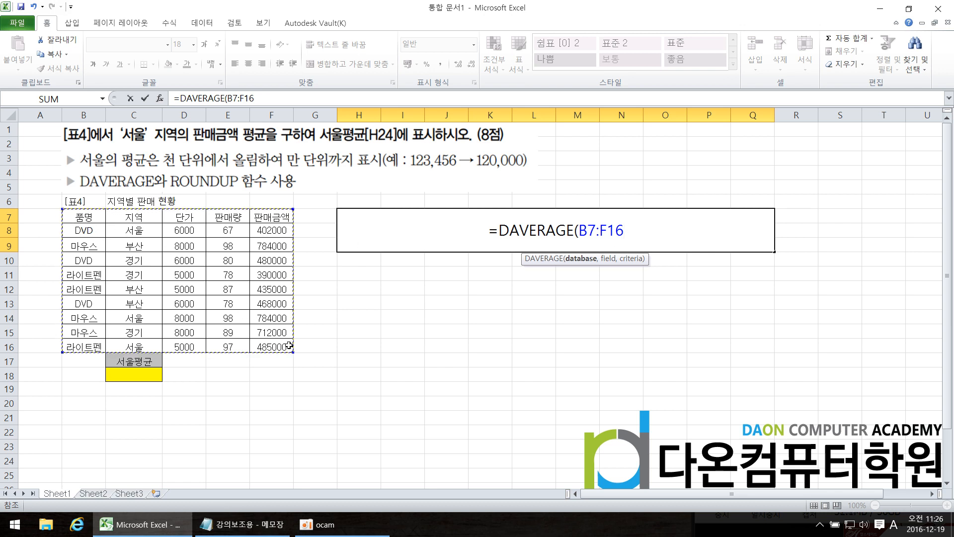
pyautogui.click(242, 524)
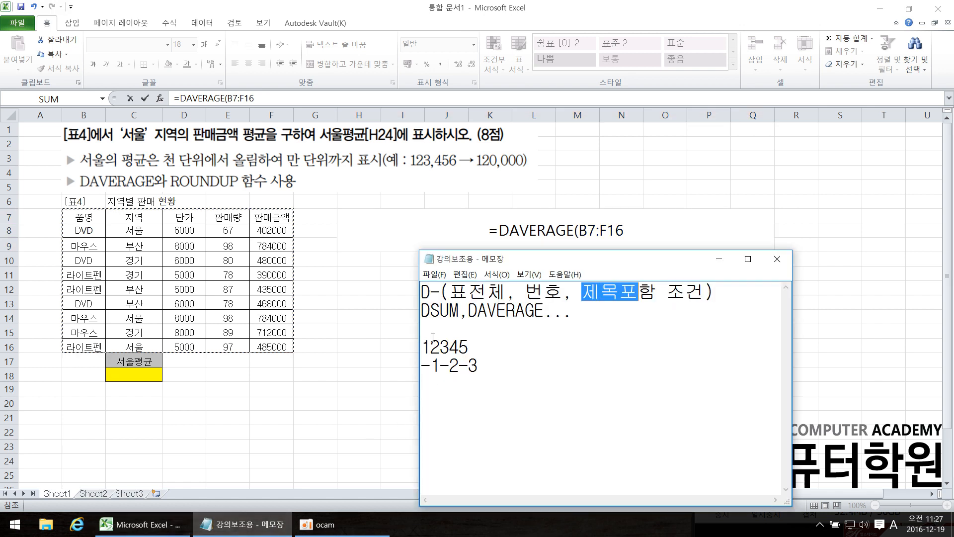
pyautogui.click(653, 231)
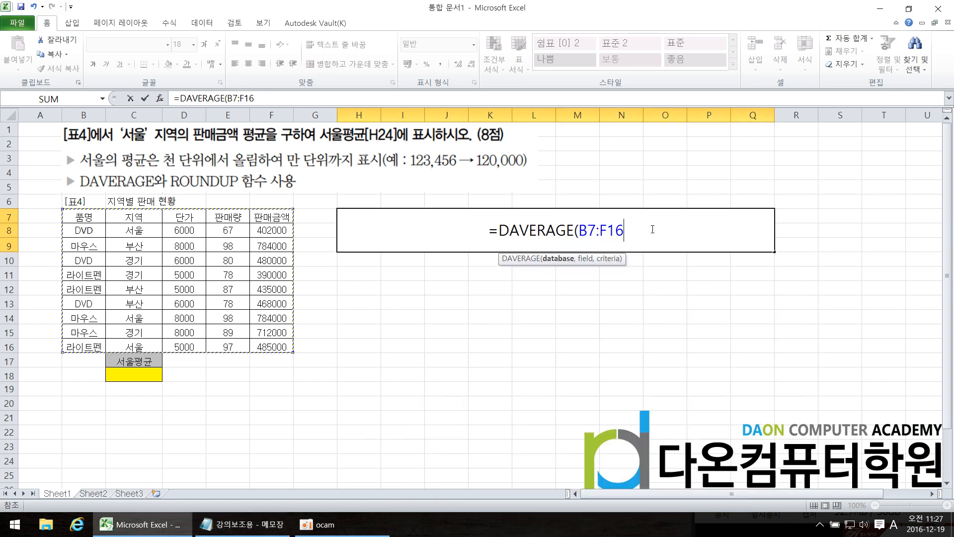
pyautogui.write(',')
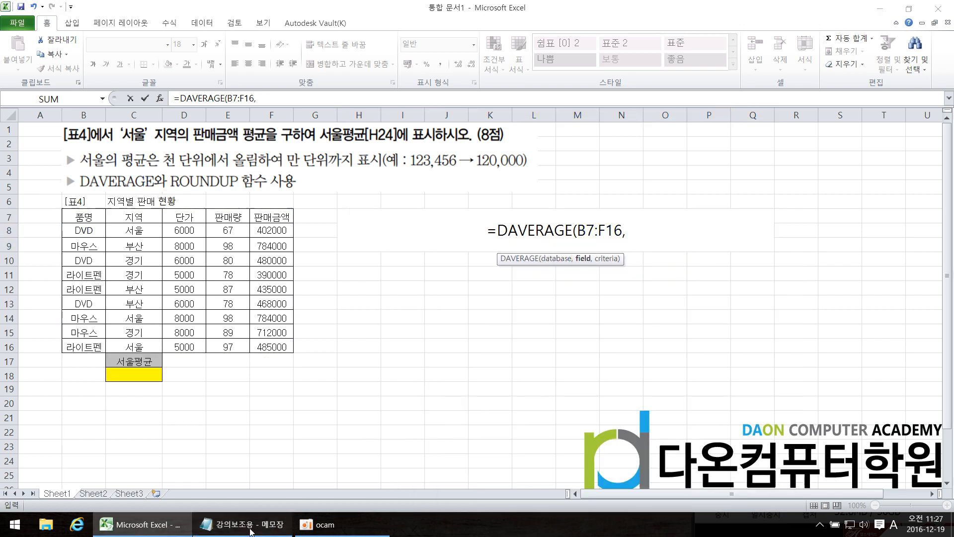
# - Consult the syntax note and enter 5 as the DAVERAGE field argument for the 판매금액 column
pyautogui.click(242, 524)
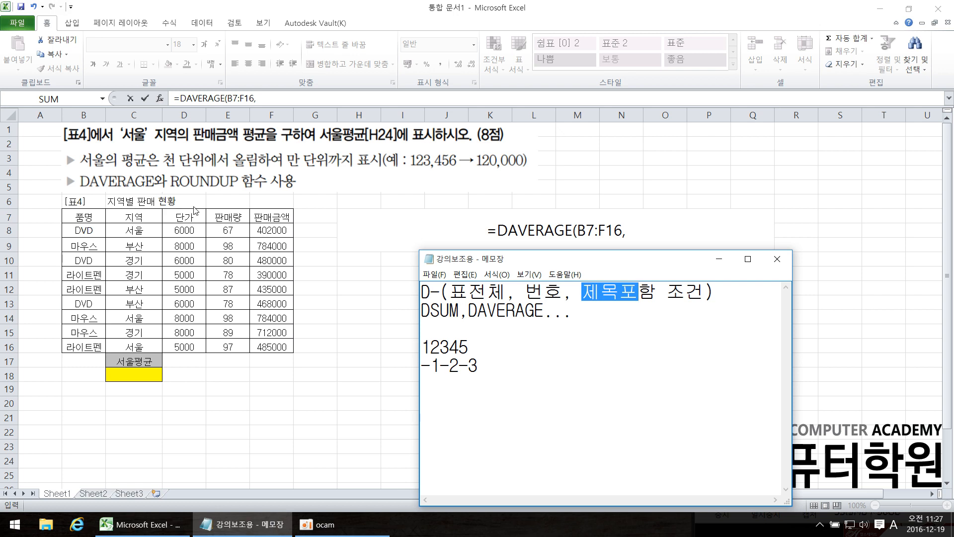
pyautogui.click(673, 229)
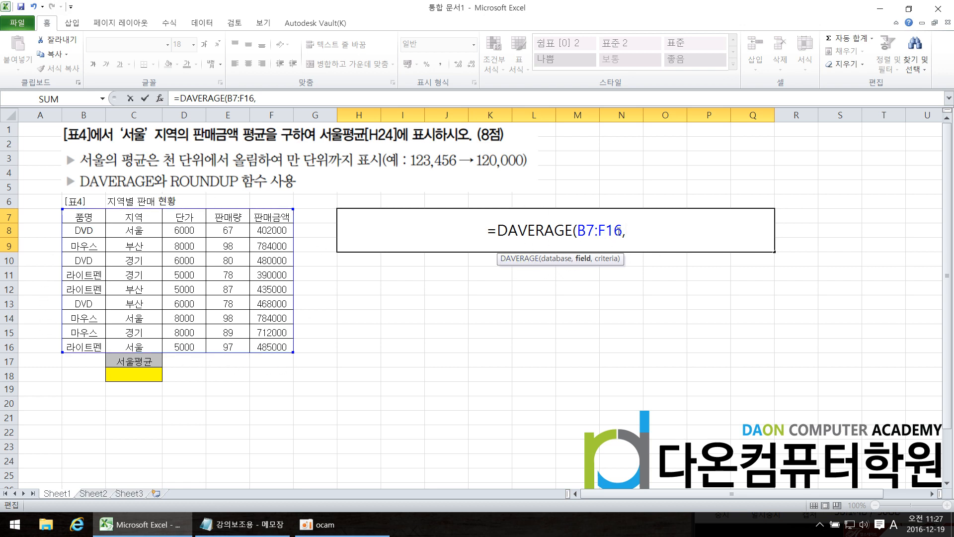
pyautogui.write('5')
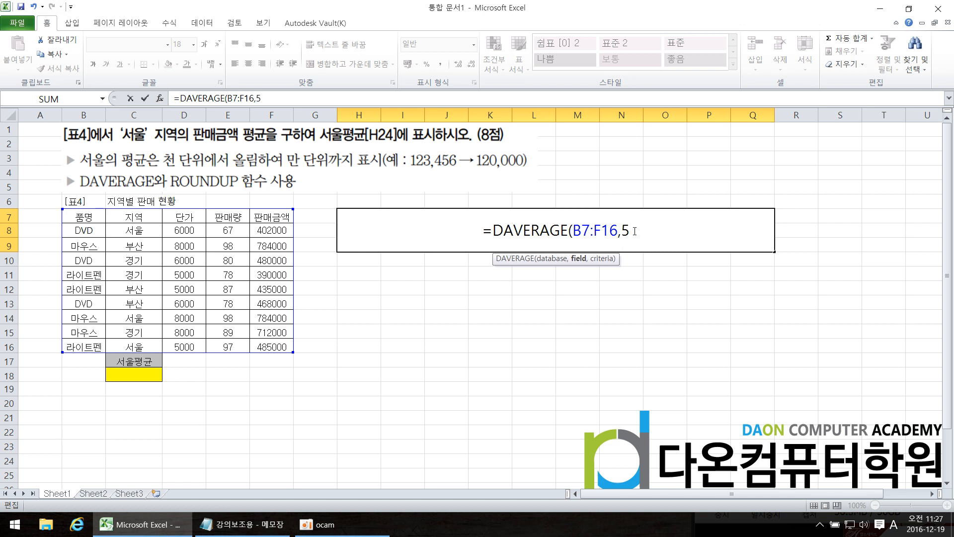
pyautogui.write(',')
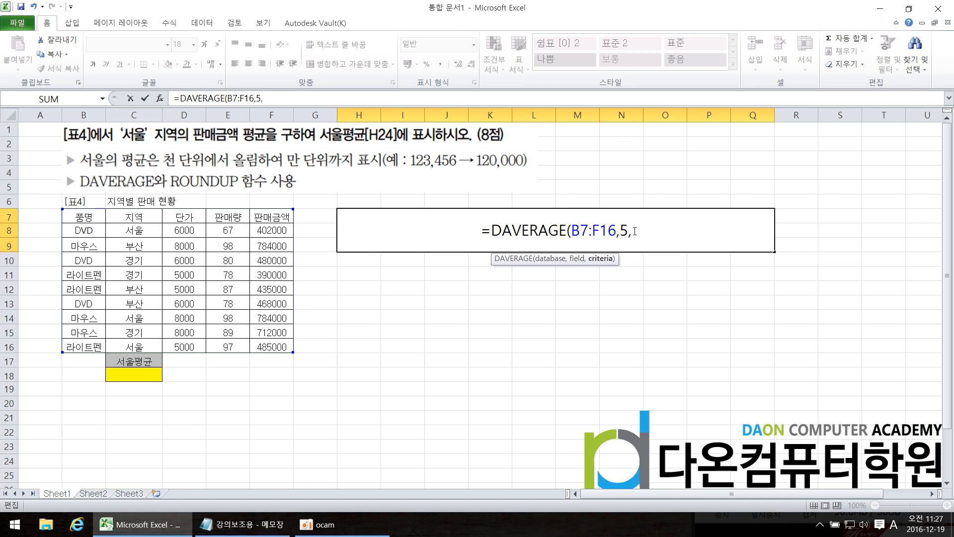
pyautogui.click(242, 525)
pyautogui.click(241, 525)
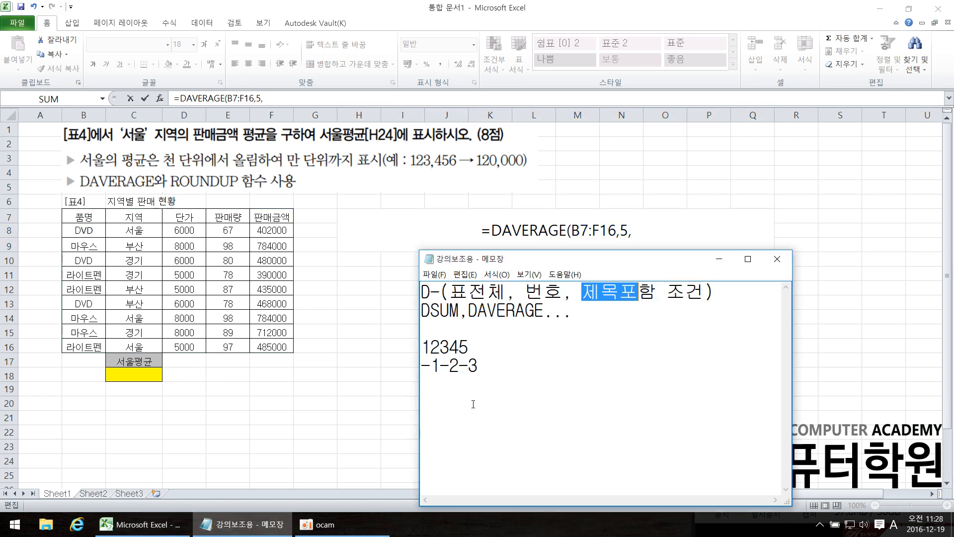
pyautogui.click(664, 294)
pyautogui.click(153, 230)
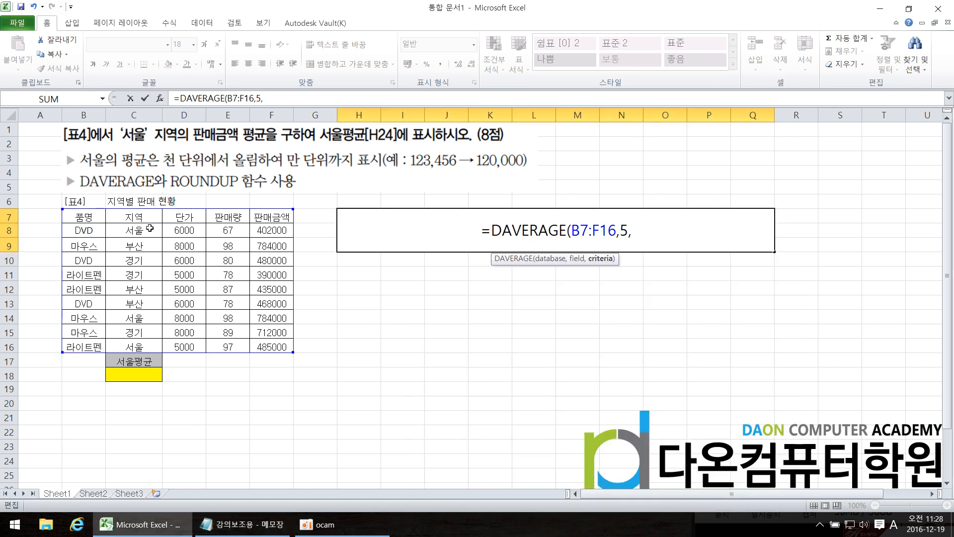
pyautogui.click(149, 228)
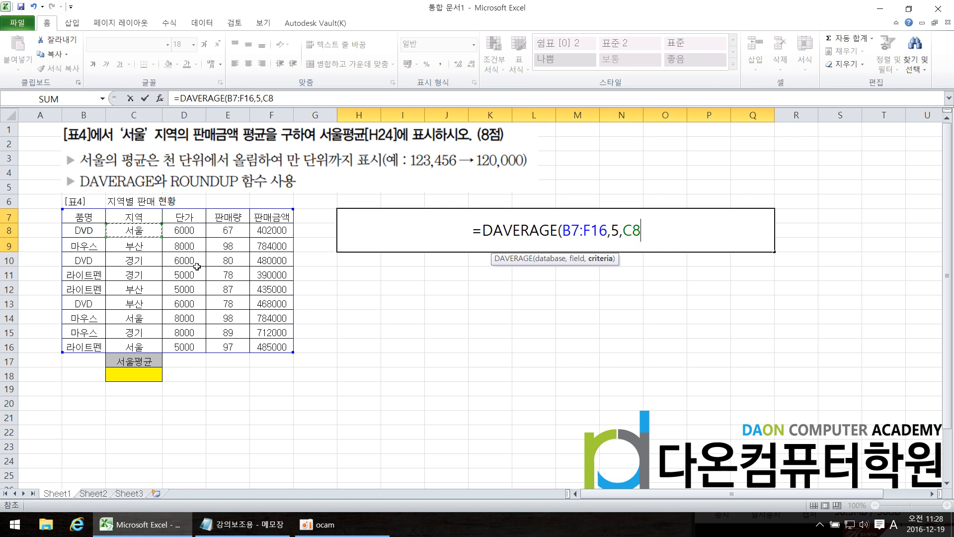
pyautogui.press('BackSpace')
pyautogui.press('BackSpace')
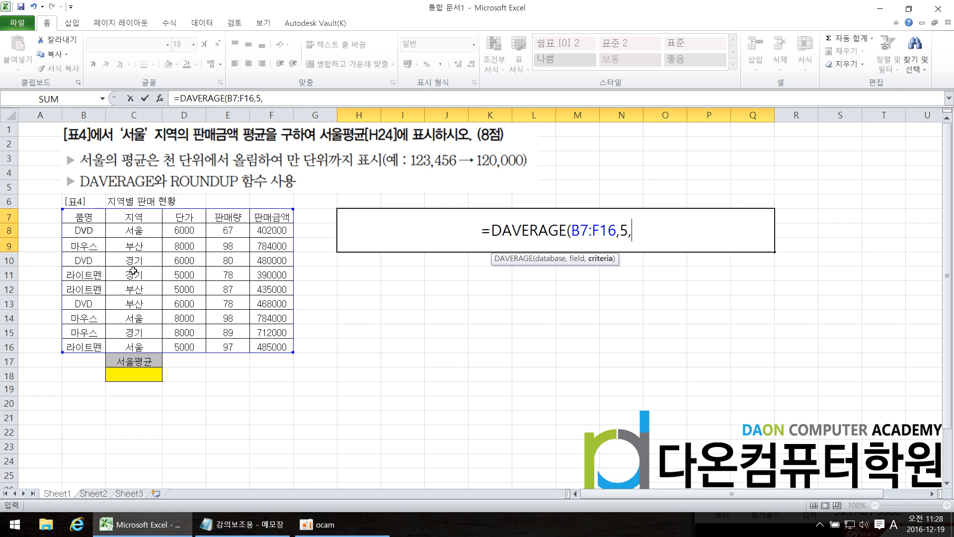
# - Enter C7:C8, the 지역 header with 서울, as the DAVERAGE criteria range and bring up the Notepad notes
pyautogui.moveTo(141, 216); pyautogui.dragTo(141, 233)
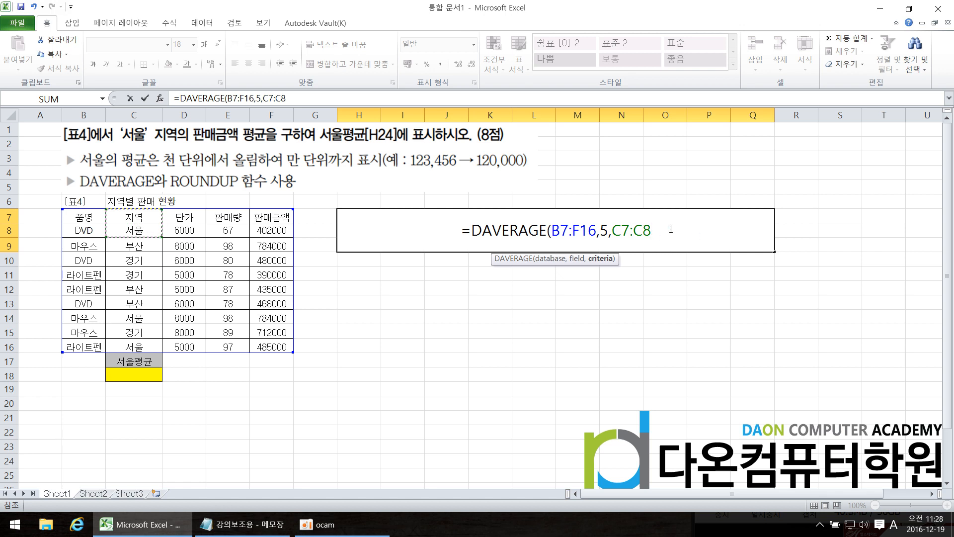
pyautogui.click(265, 527)
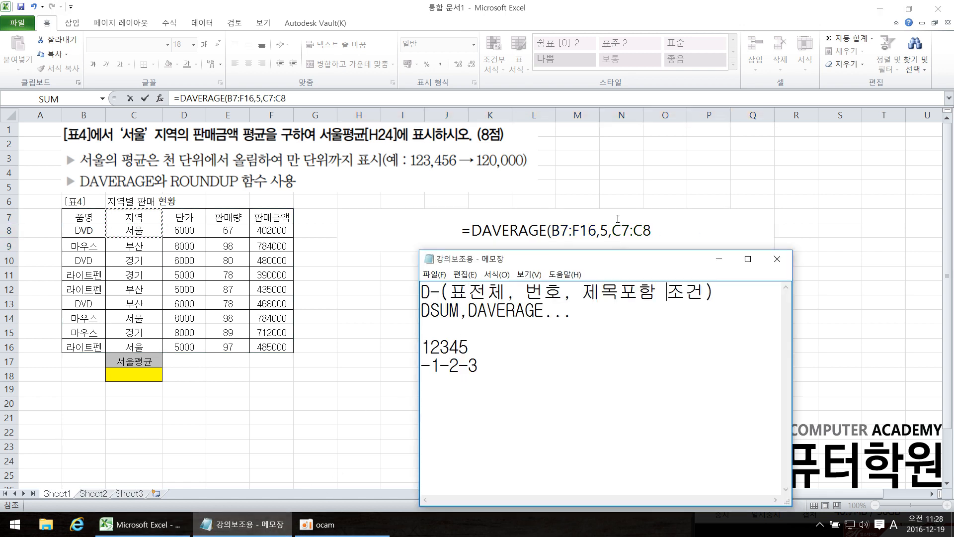
# - Return to the worksheet and complete the DAVERAGE formula in H7 with its closing parenthesis
pyautogui.click(668, 231)
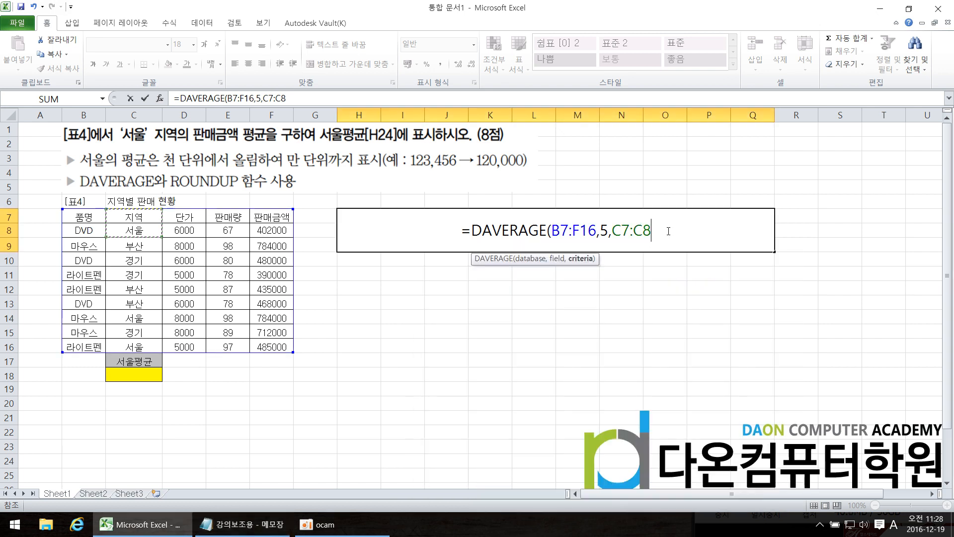
pyautogui.write(')')
pyautogui.press('Return')
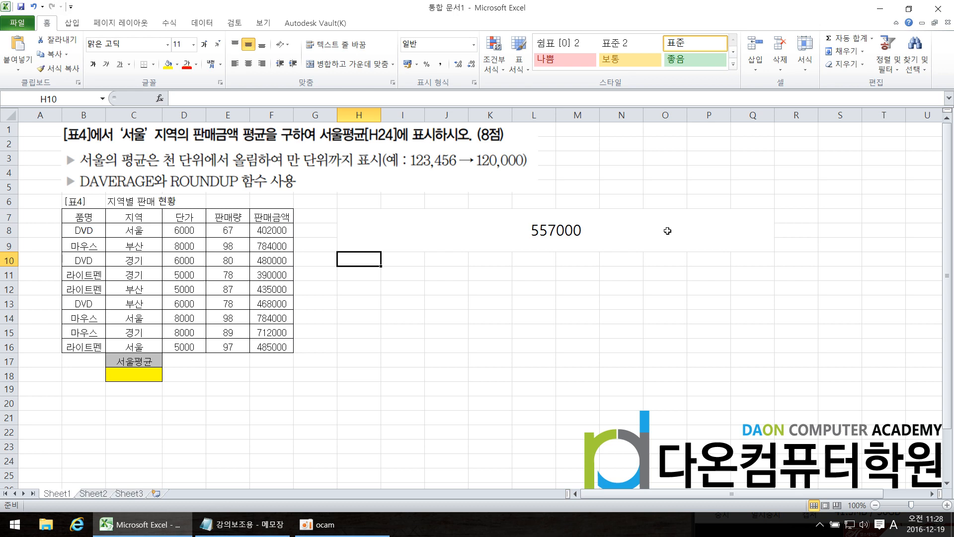
# - Check the Notepad syntax note and replace the DAVERAGE field argument in H7 with F7, the 판매금액 header cell
pyautogui.click(255, 523)
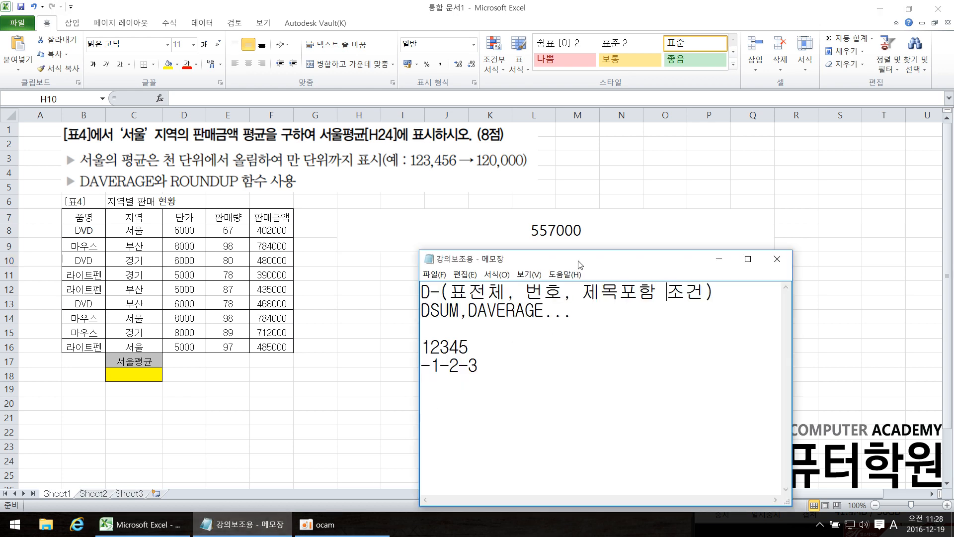
pyautogui.click(580, 229)
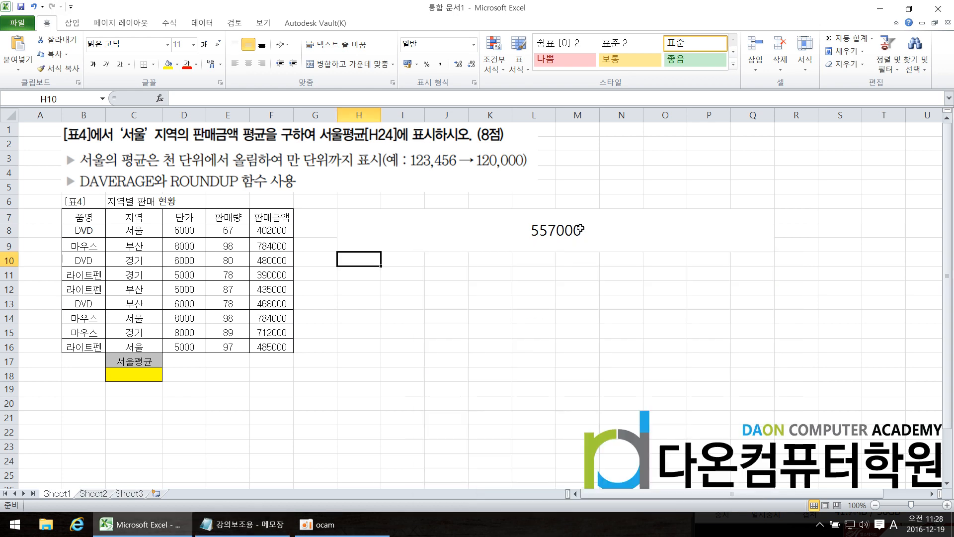
pyautogui.doubleClick(580, 228)
pyautogui.click(600, 230)
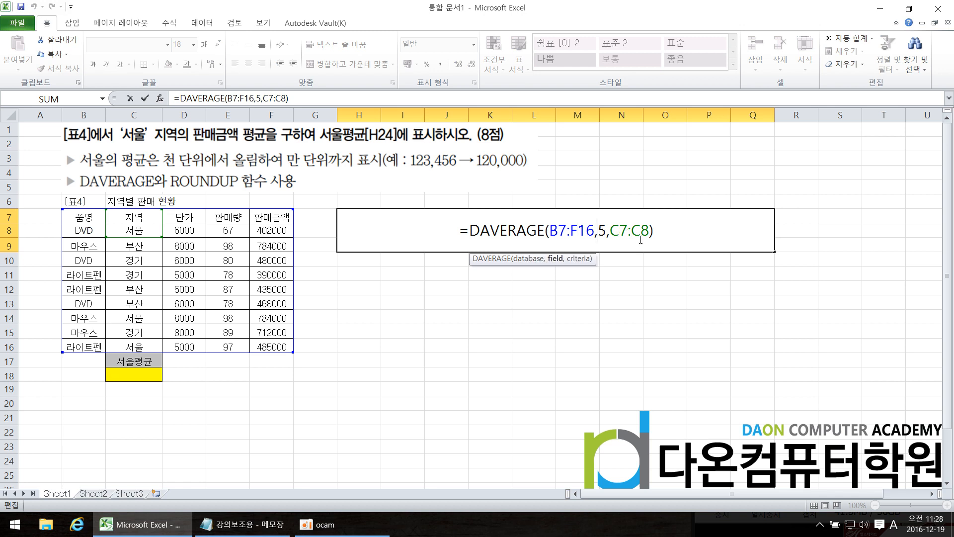
pyautogui.press('Delete')
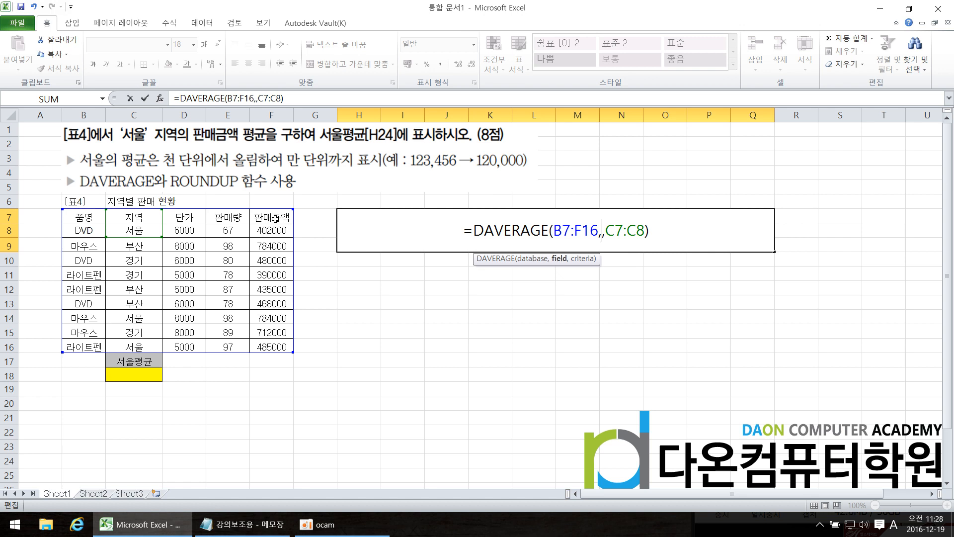
pyautogui.click(275, 218)
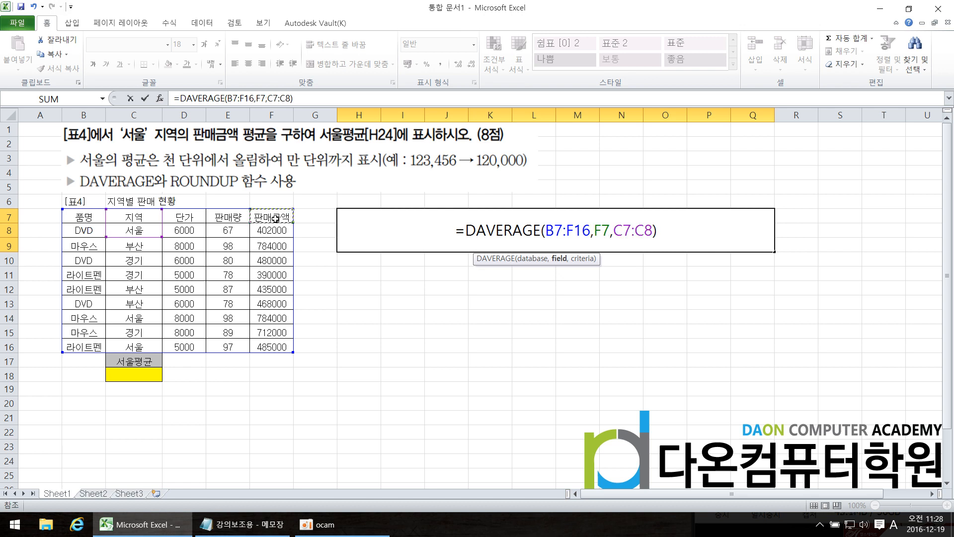
pyautogui.press('Return')
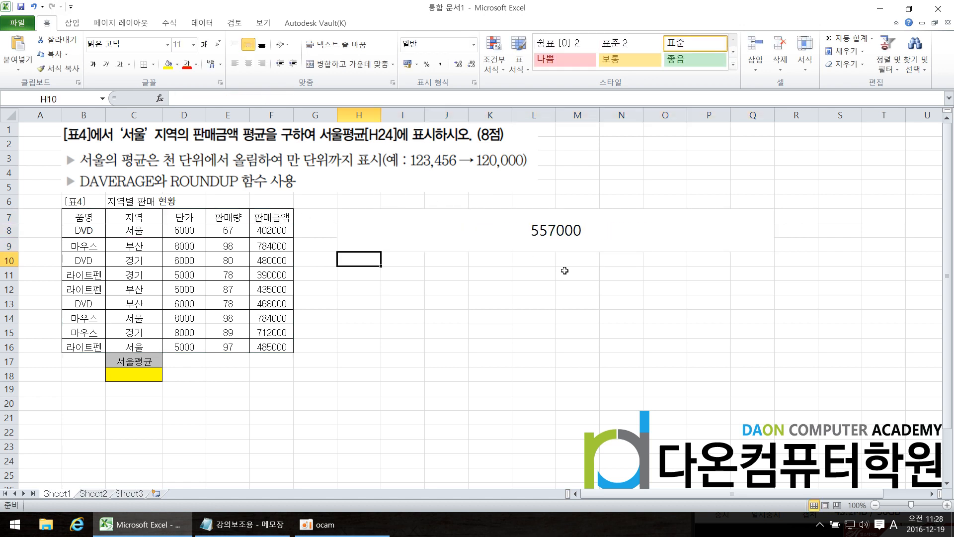
# - Change the field argument of the DAVERAGE formula in H7 from the header reference back to column number 5
pyautogui.doubleClick(568, 230)
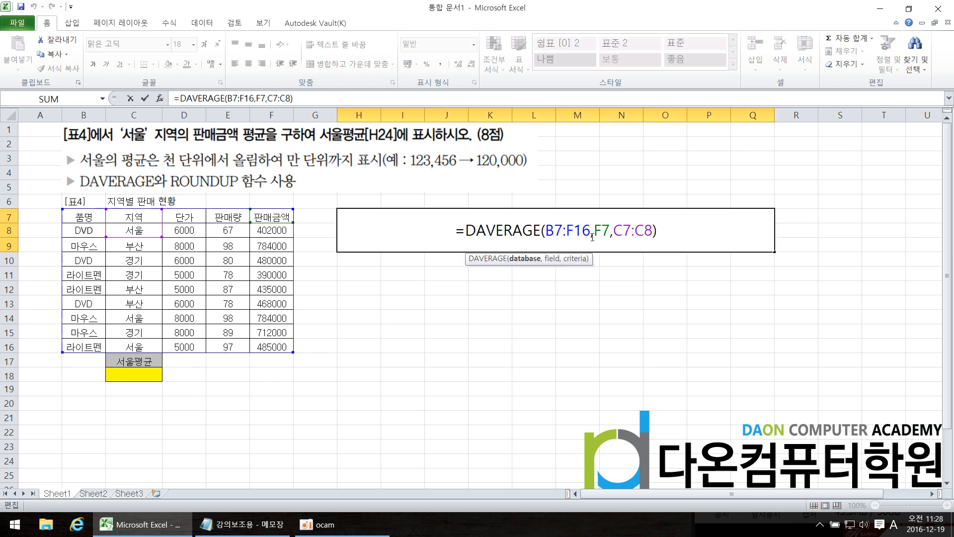
pyautogui.moveTo(609, 231); pyautogui.dragTo(595, 231)
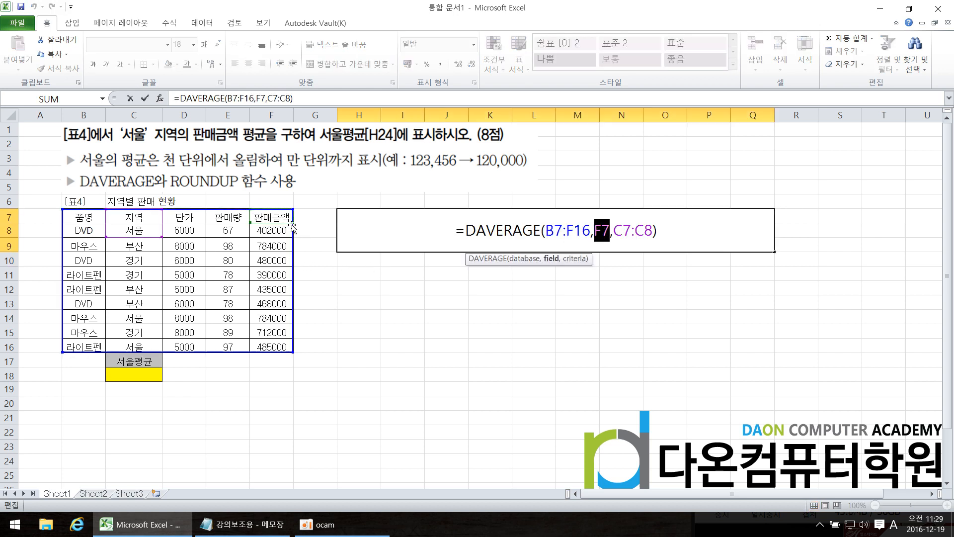
pyautogui.write('5')
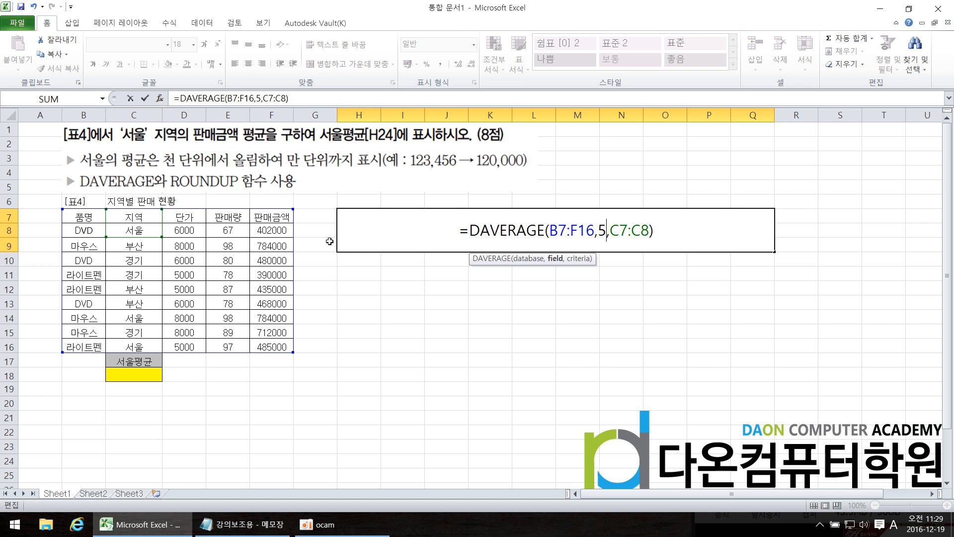
pyautogui.press('Return')
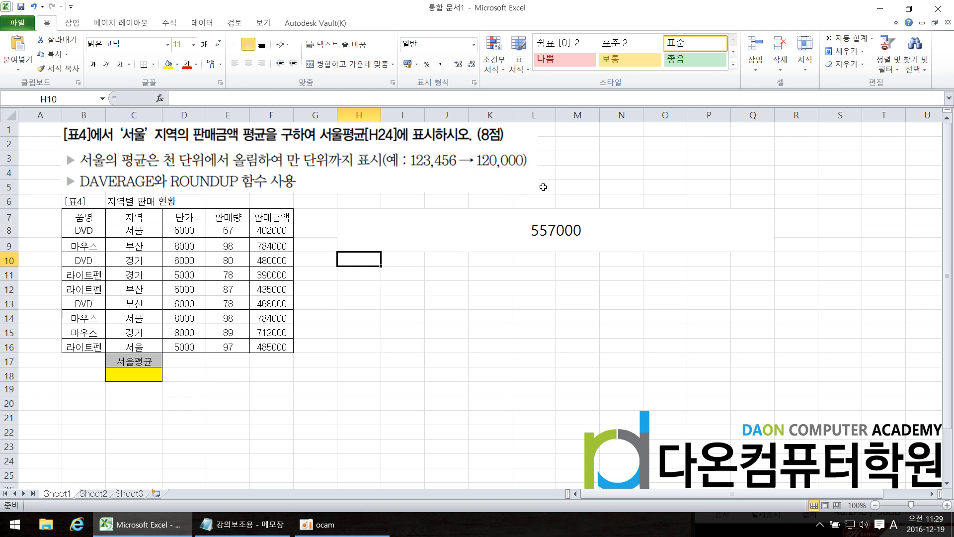
pyautogui.doubleClick(566, 238)
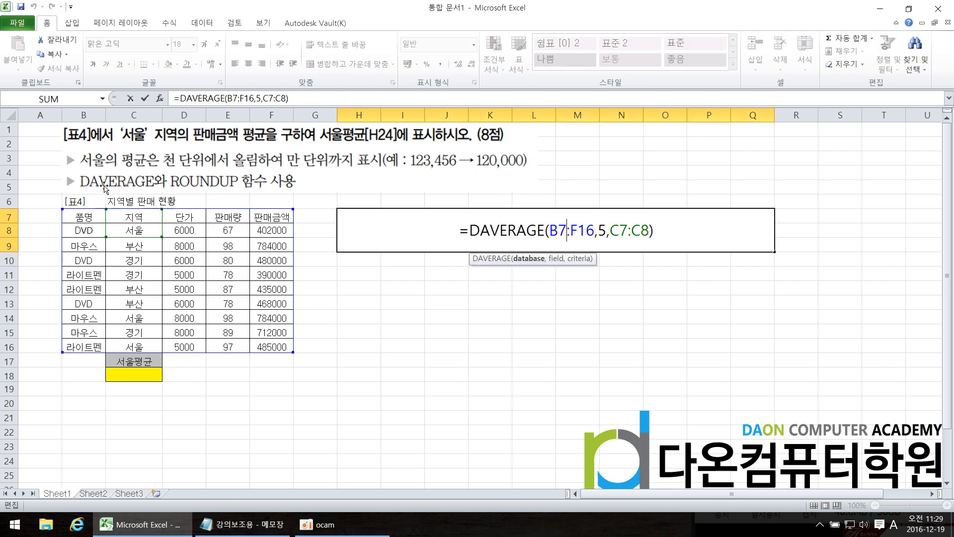
pyautogui.click(832, 287)
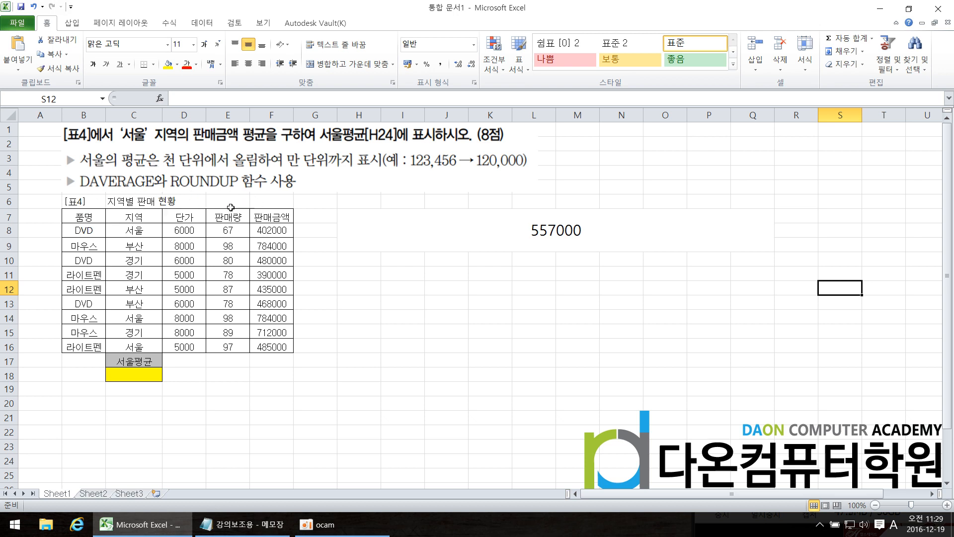
pyautogui.click(634, 237)
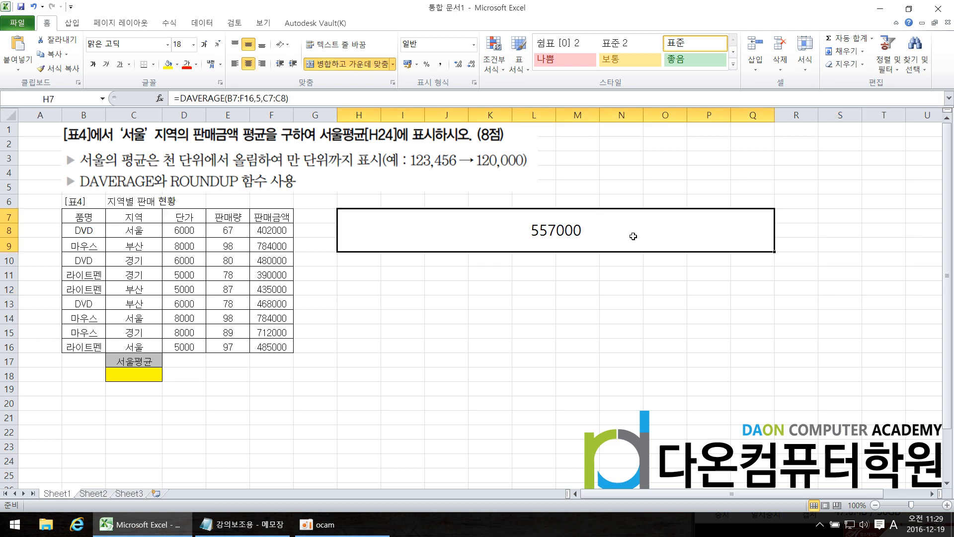
pyautogui.doubleClick(572, 235)
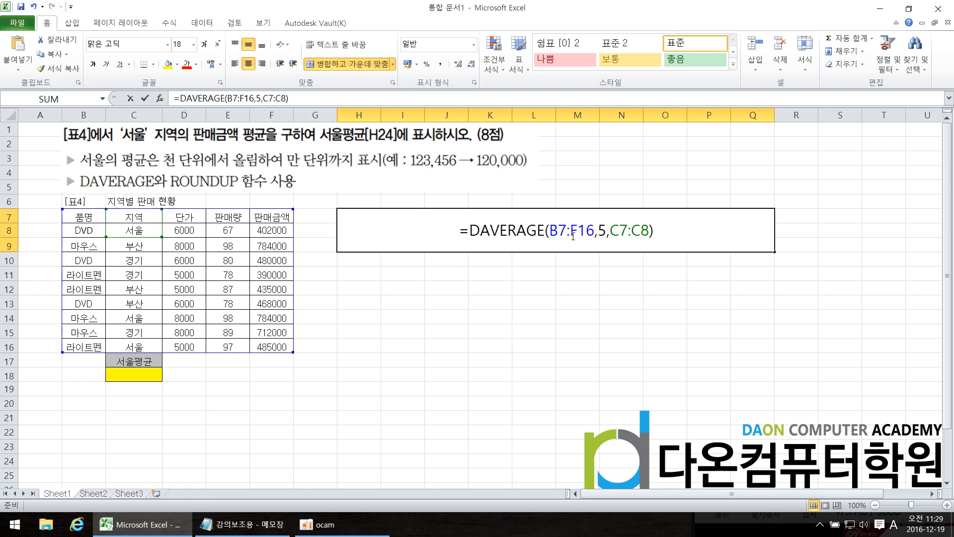
pyautogui.click(615, 284)
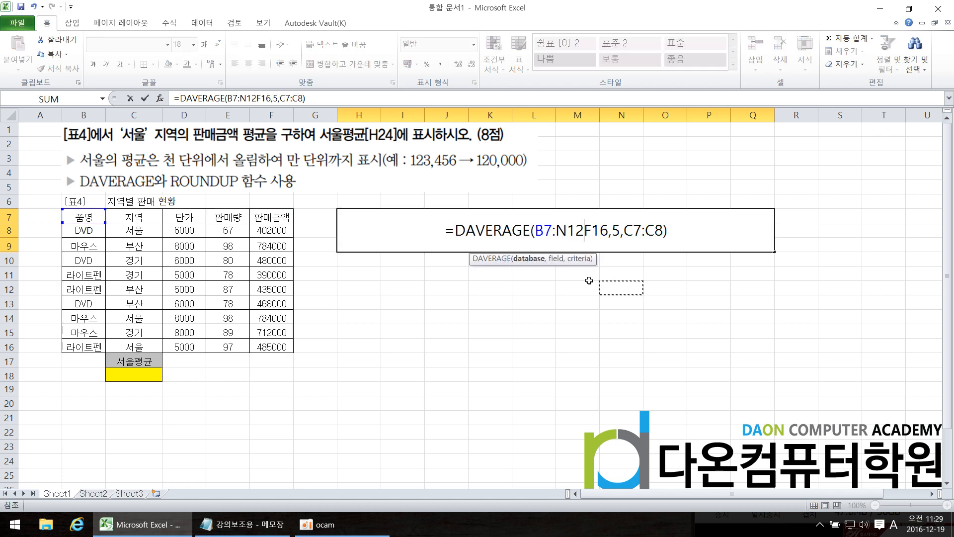
pyautogui.press('Escape')
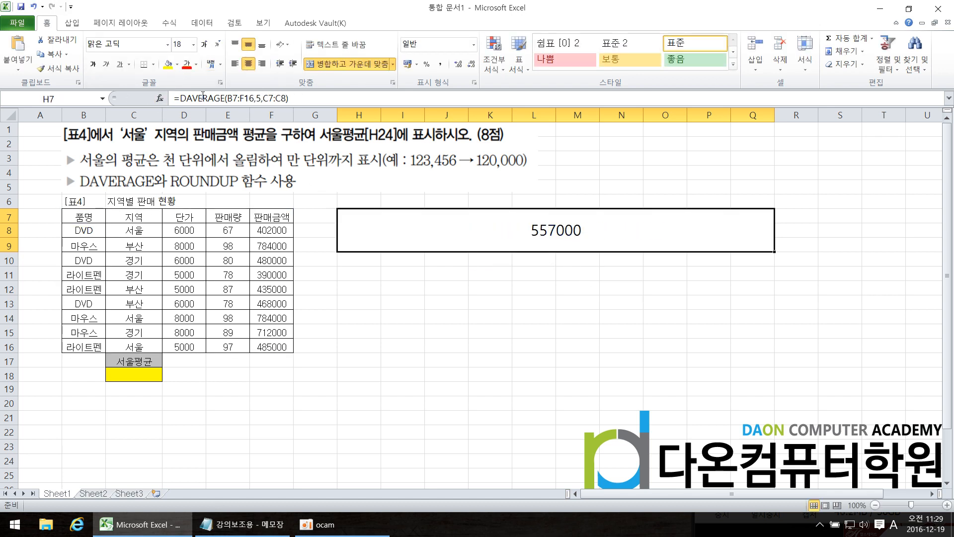
pyautogui.click(193, 98)
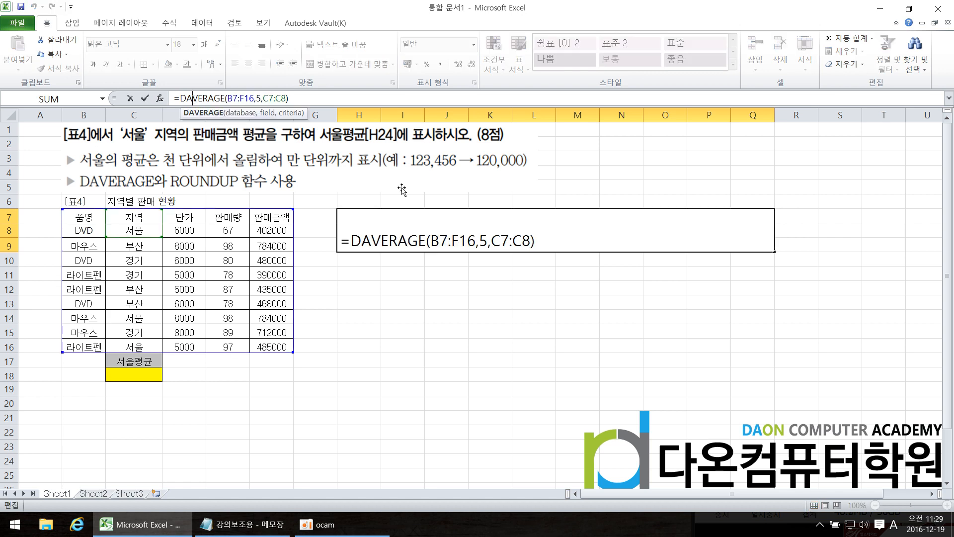
pyautogui.press('Escape')
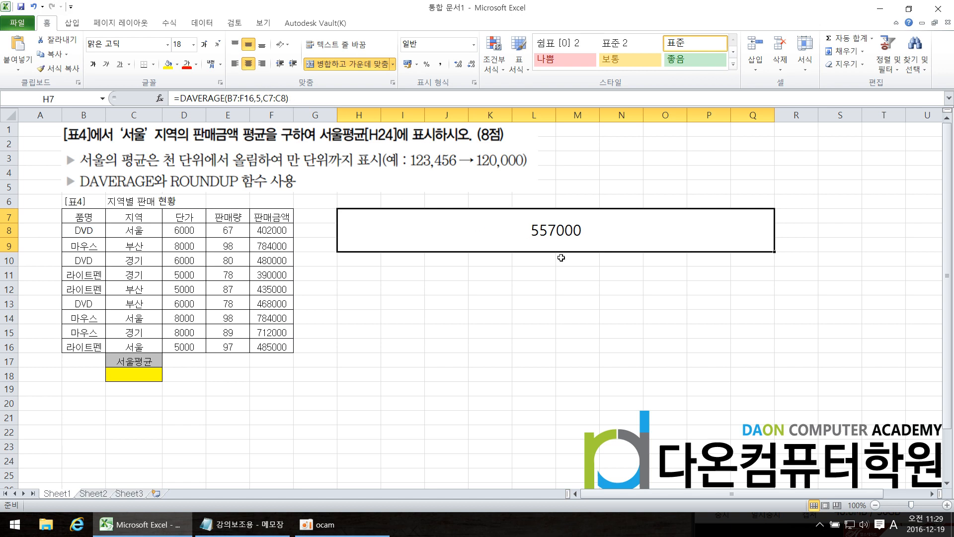
# - Insert the ROUNDUP function in front of DAVERAGE in the H7 formula so the average becomes its number argument
pyautogui.doubleClick(567, 231)
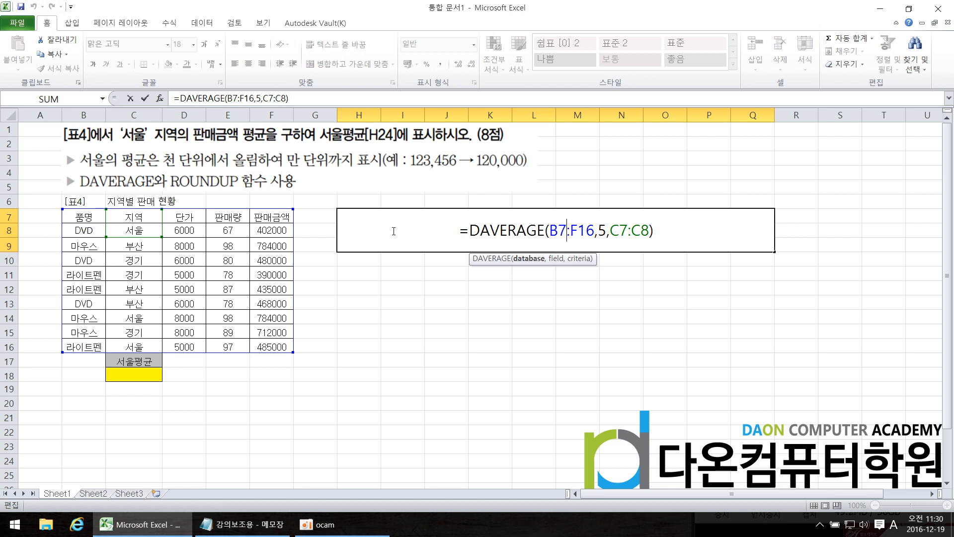
pyautogui.click(469, 230)
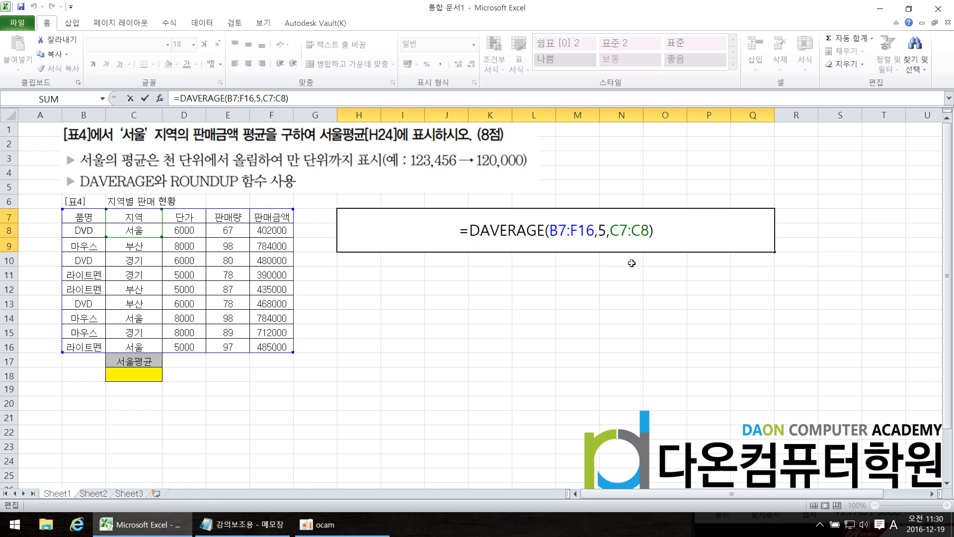
pyautogui.write('RO')
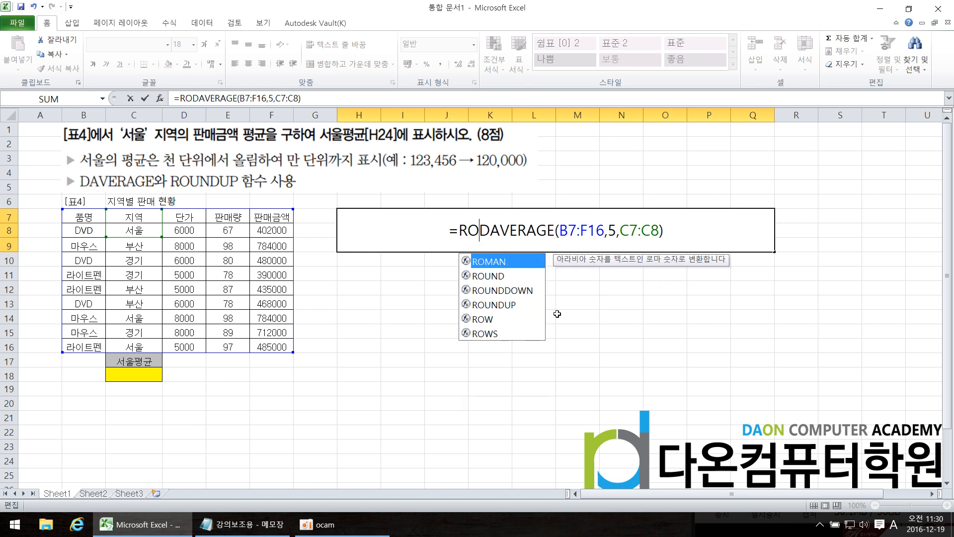
pyautogui.doubleClick(503, 304)
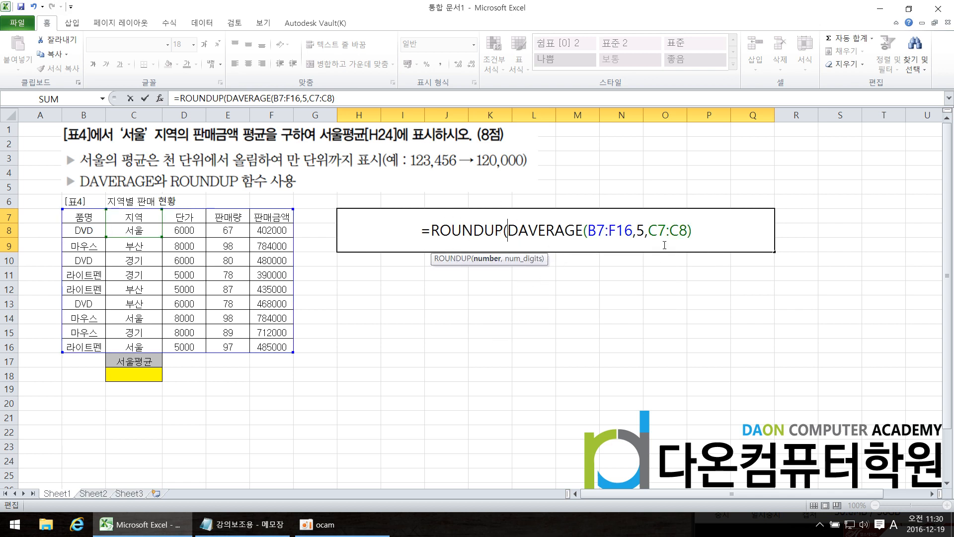
# - Enter -4 as the ROUNDUP num_digits argument after the DAVERAGE call and complete the formula in H7
pyautogui.write(',')
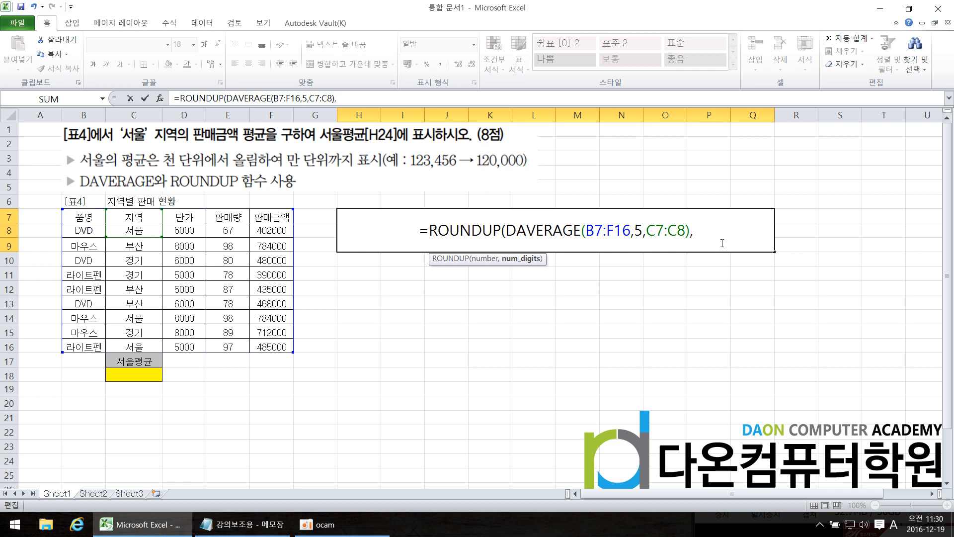
pyautogui.write('4')
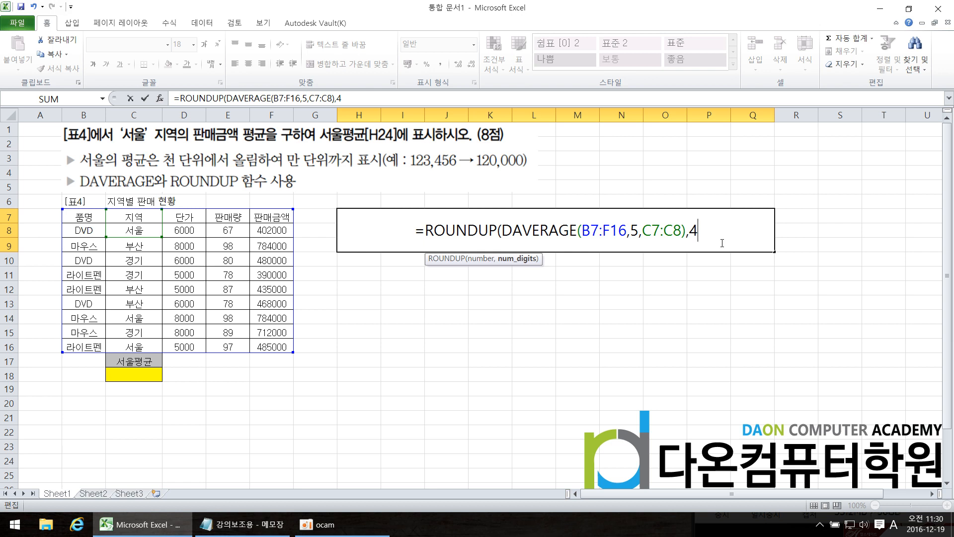
pyautogui.press('BackSpace')
pyautogui.write('-')
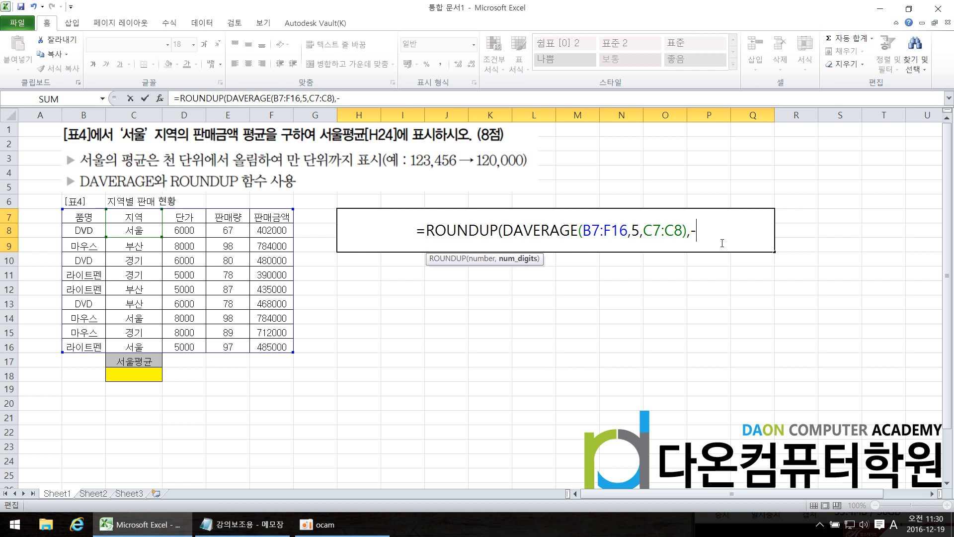
pyautogui.write('4')
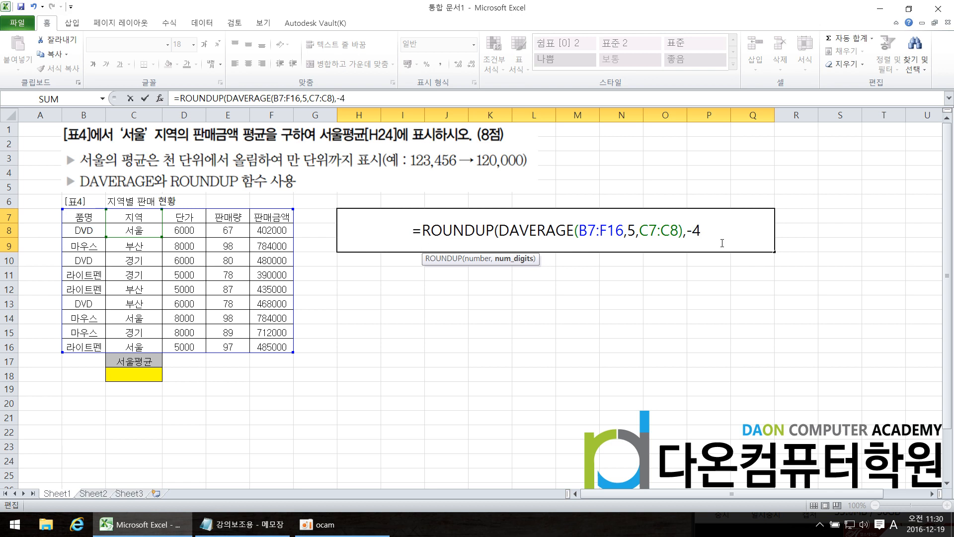
pyautogui.write(')')
pyautogui.press('Return')
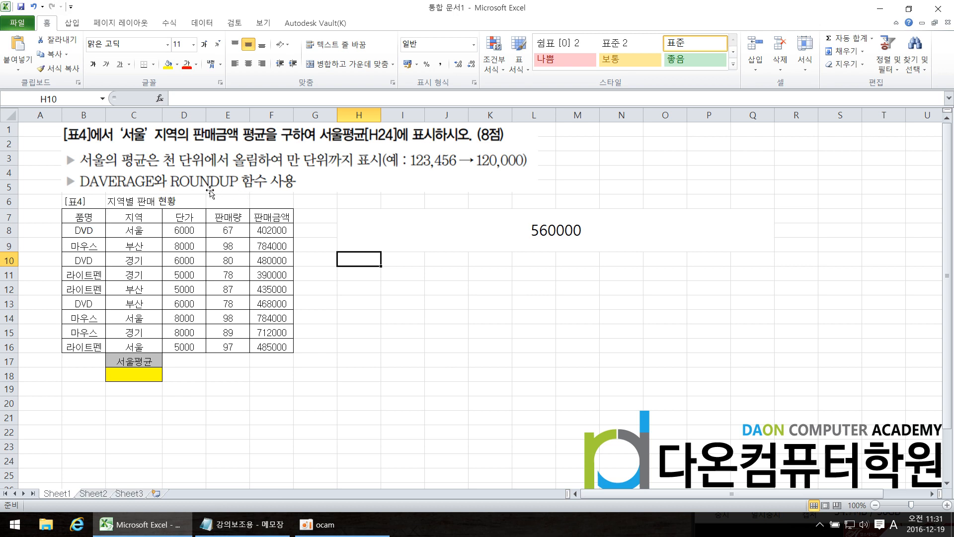
# - Review the 12345 and -1-2-3 digit notes in Notepad and compare them with the -4 digits argument in the H7 formula
pyautogui.click(261, 526)
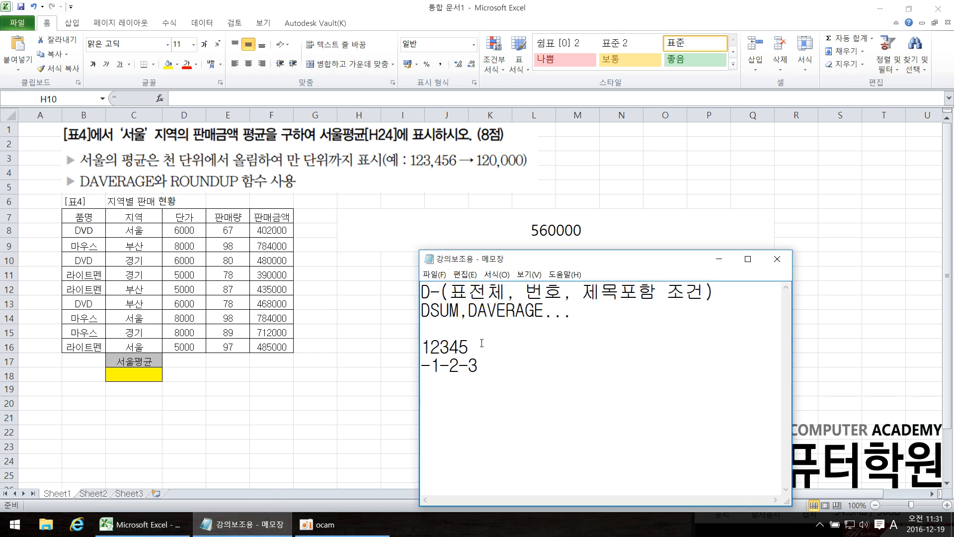
pyautogui.moveTo(472, 344); pyautogui.dragTo(420, 347)
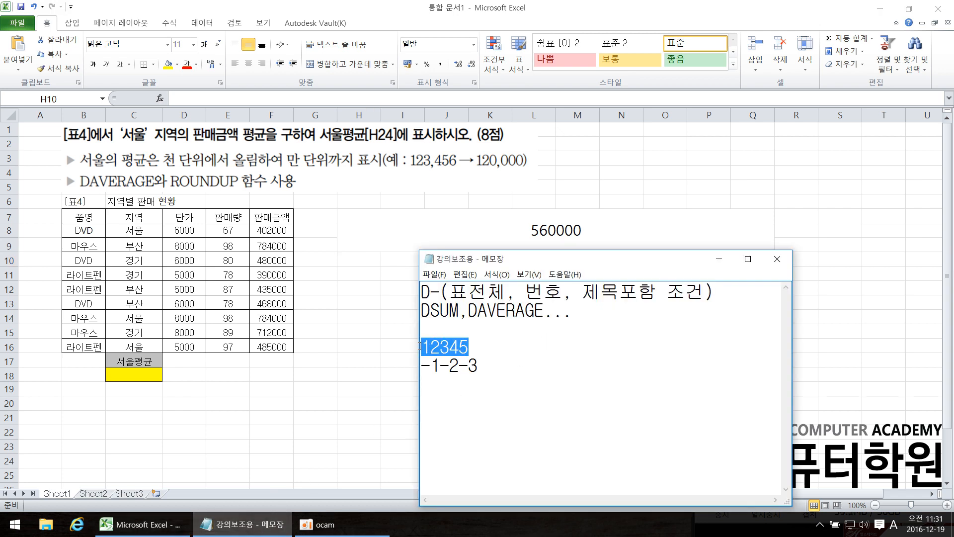
pyautogui.moveTo(486, 368); pyautogui.dragTo(423, 366)
pyautogui.click(513, 365)
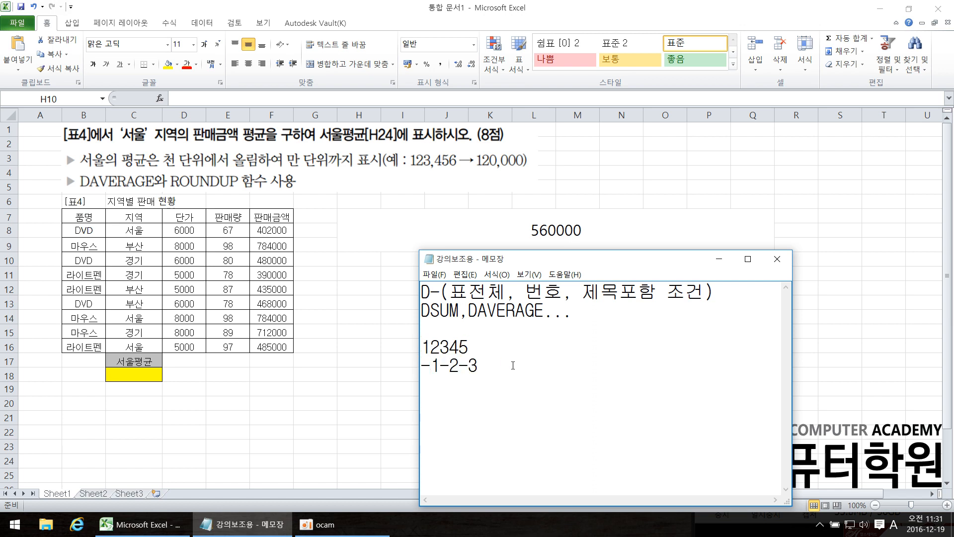
pyautogui.press('Return')
pyautogui.press('Return')
pyautogui.click(815, 263)
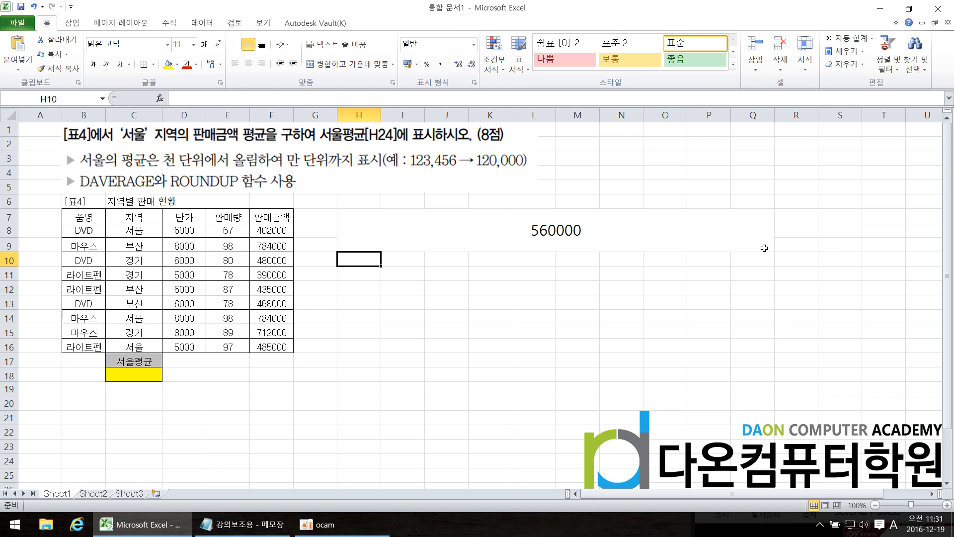
pyautogui.doubleClick(663, 235)
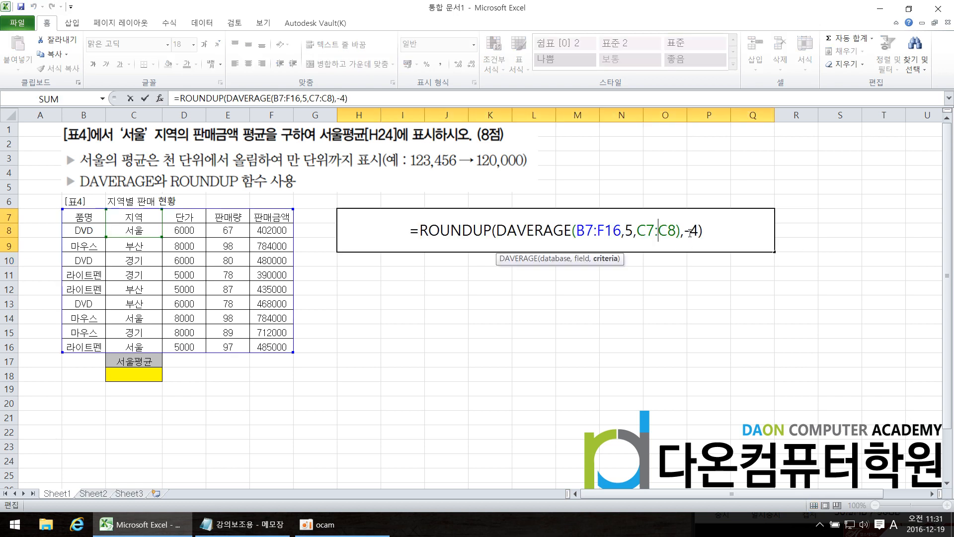
pyautogui.moveTo(686, 230); pyautogui.dragTo(699, 230)
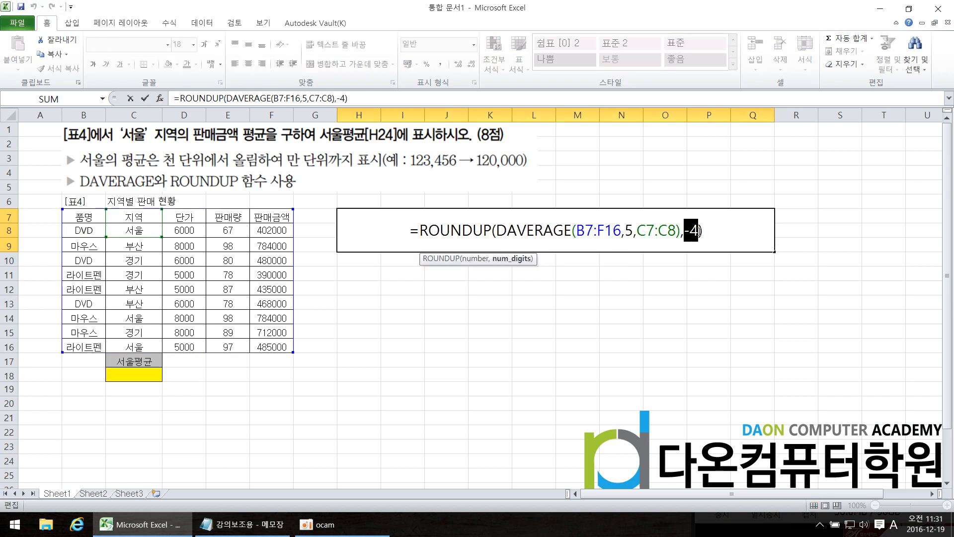
# - Re-enter the ROUNDUP num_digits argument in H7 as -4, after trying 0 and 4, and commit the formula
pyautogui.write('0')
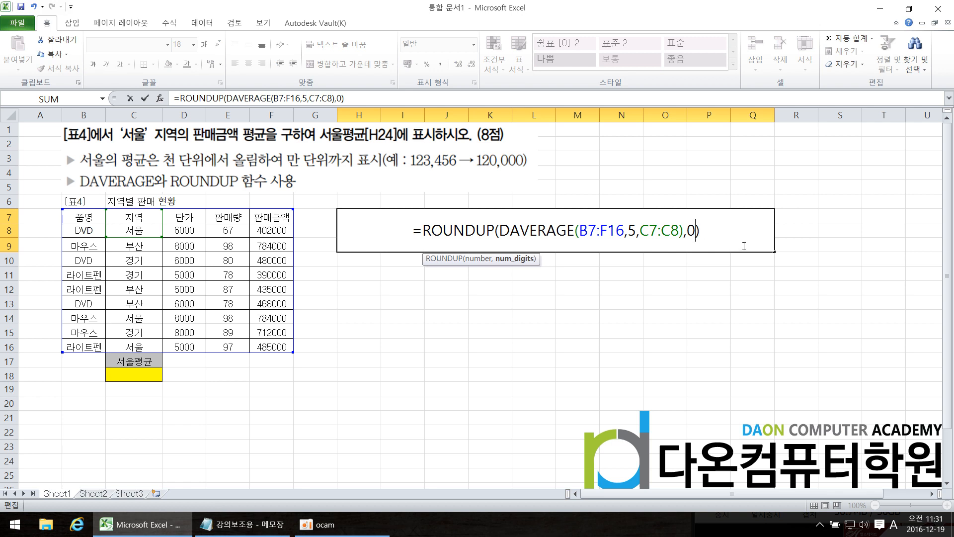
pyautogui.press('BackSpace')
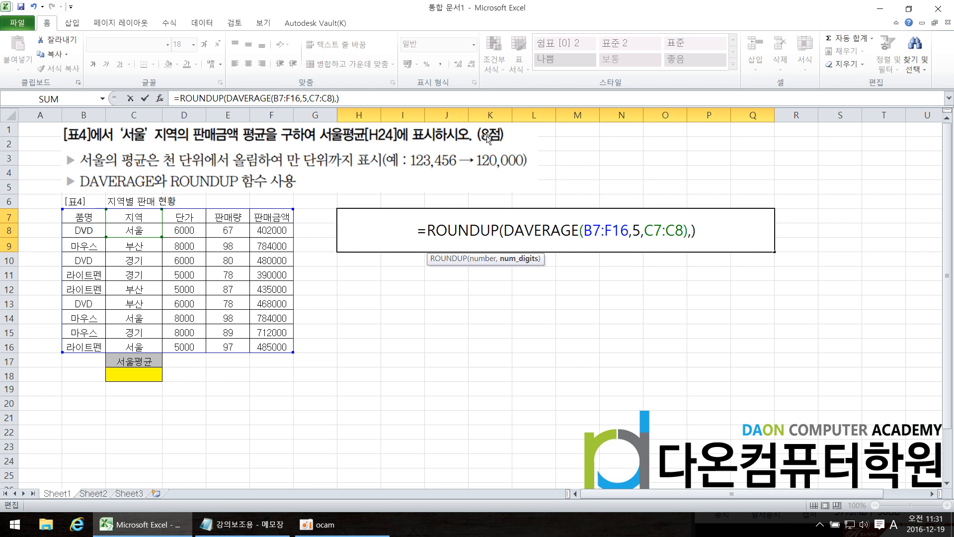
pyautogui.write('4')
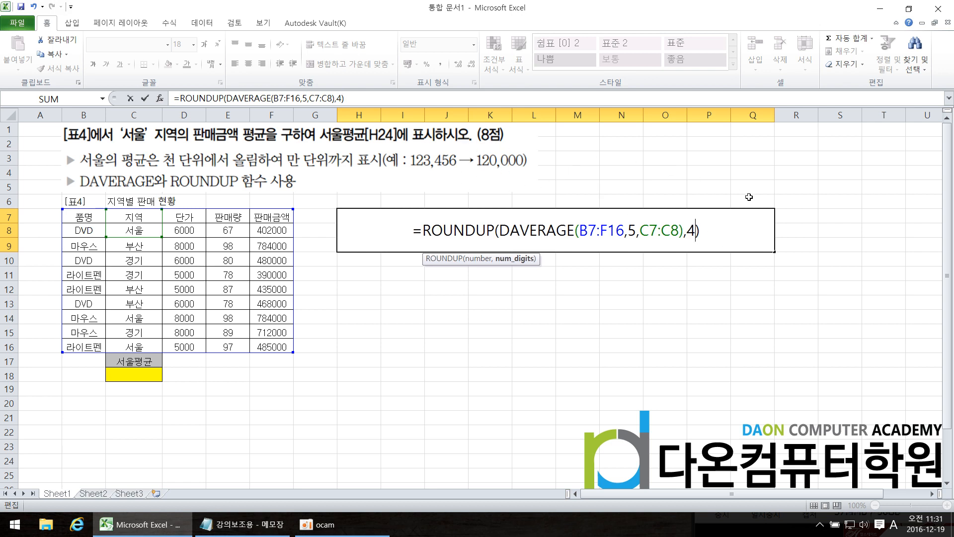
pyautogui.click(690, 230)
pyautogui.write('-')
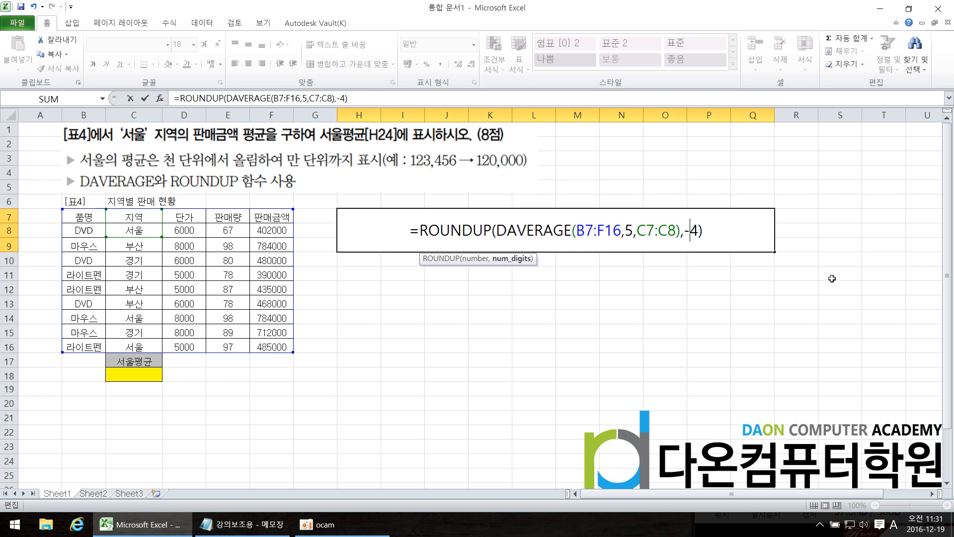
pyautogui.press('Return')
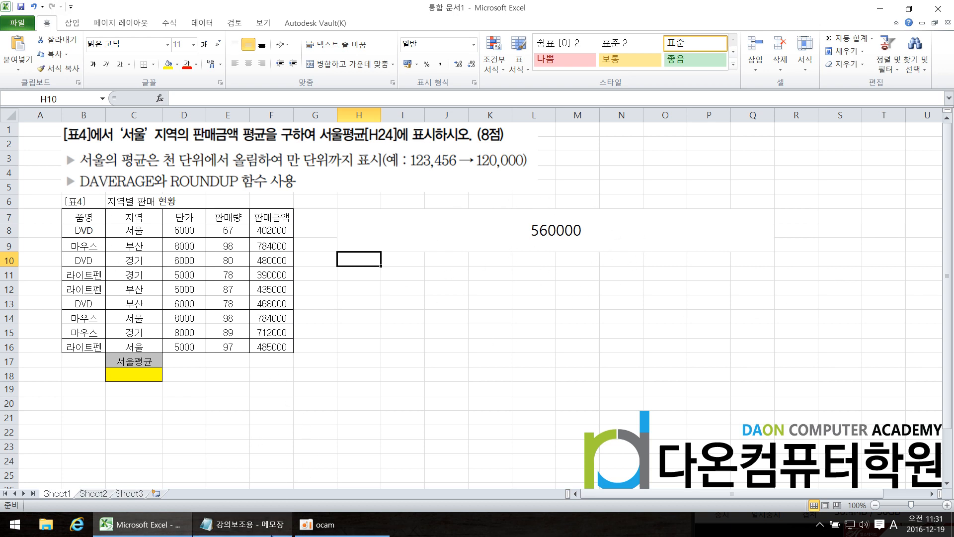
# - Switch to Notepad and review the D-function syntax note covering the whole table, column number and condition including its header
pyautogui.click(242, 525)
pyautogui.moveTo(437, 300); pyautogui.dragTo(419, 293)
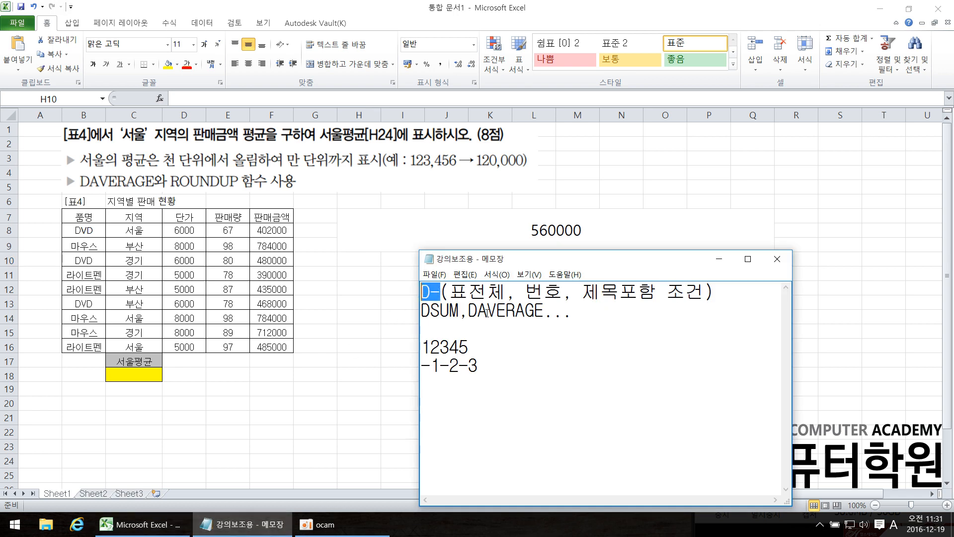
pyautogui.moveTo(450, 291); pyautogui.dragTo(716, 292)
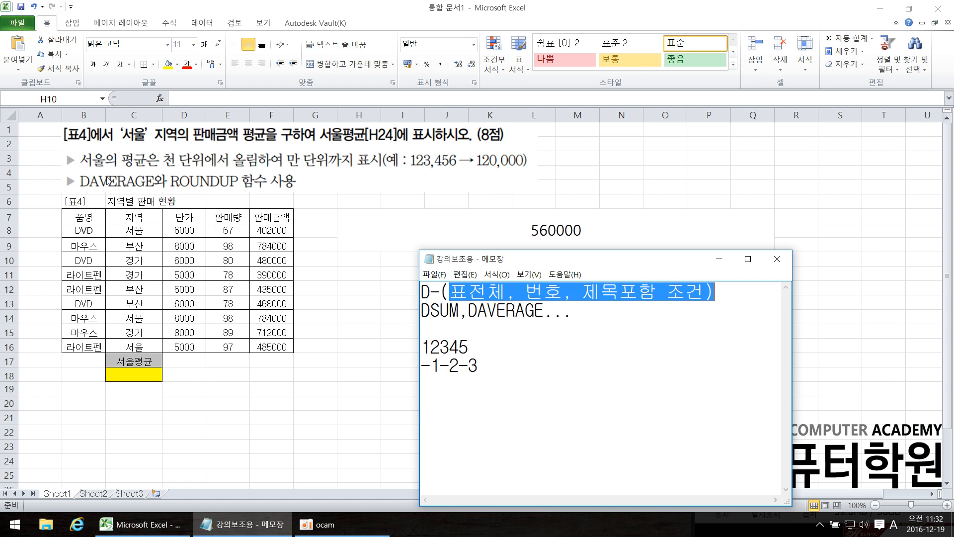
pyautogui.moveTo(724, 292); pyautogui.dragTo(414, 293)
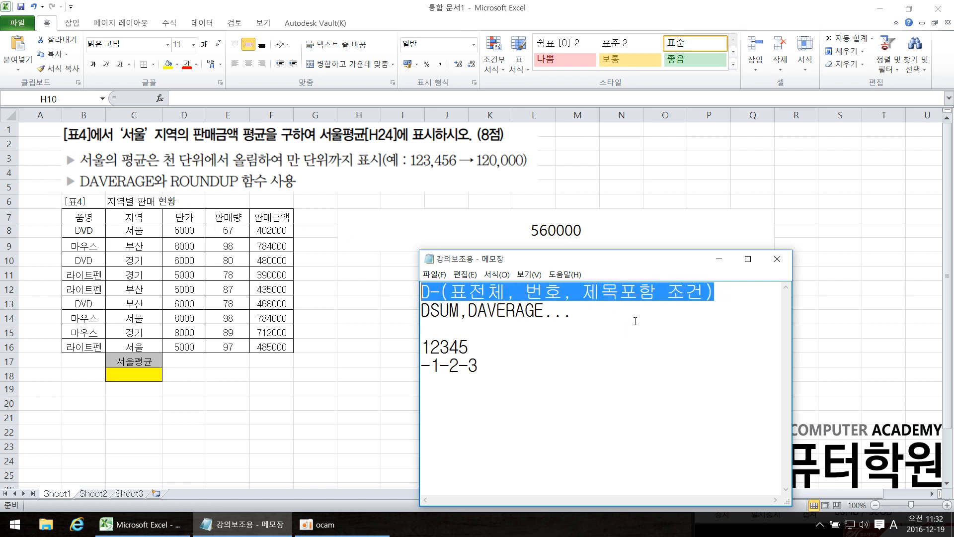
pyautogui.click(719, 259)
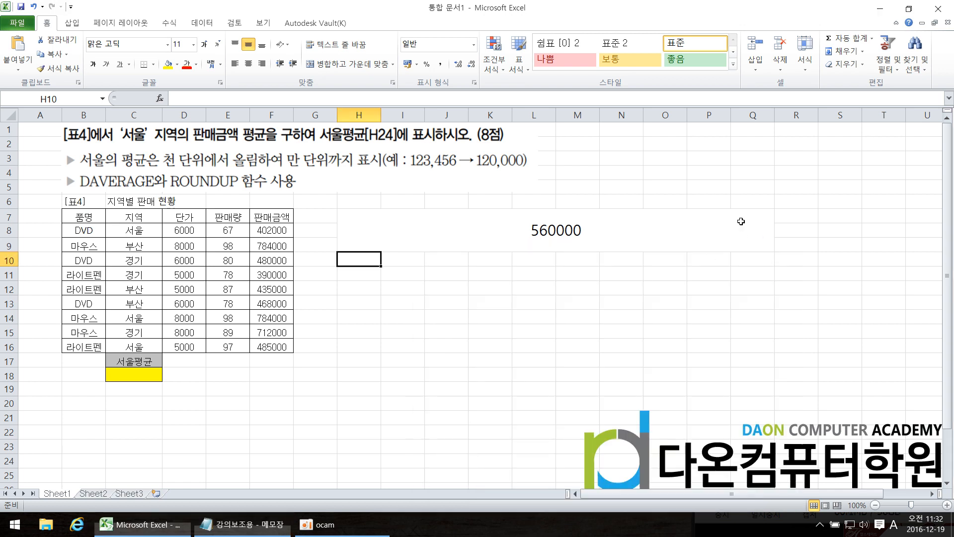
pyautogui.press('Up')
pyautogui.click(318, 524)
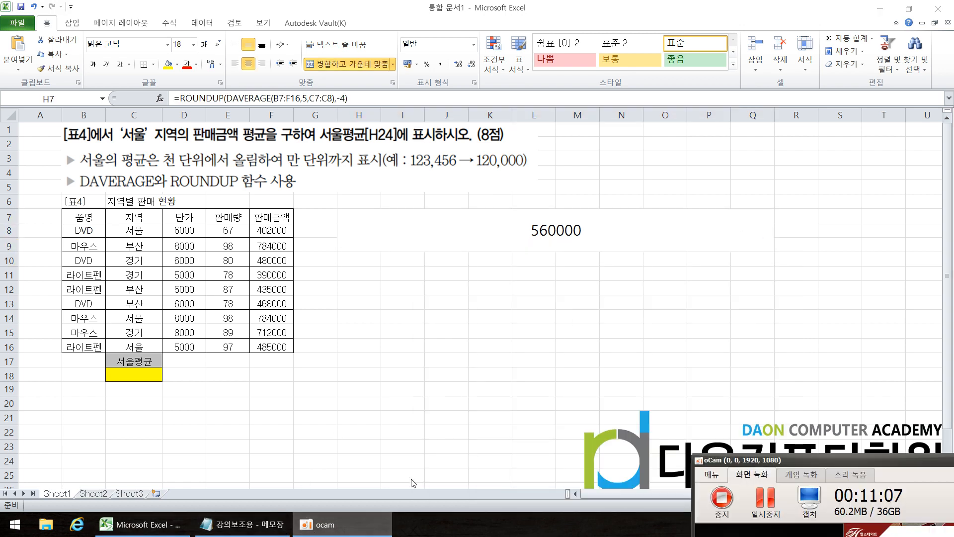